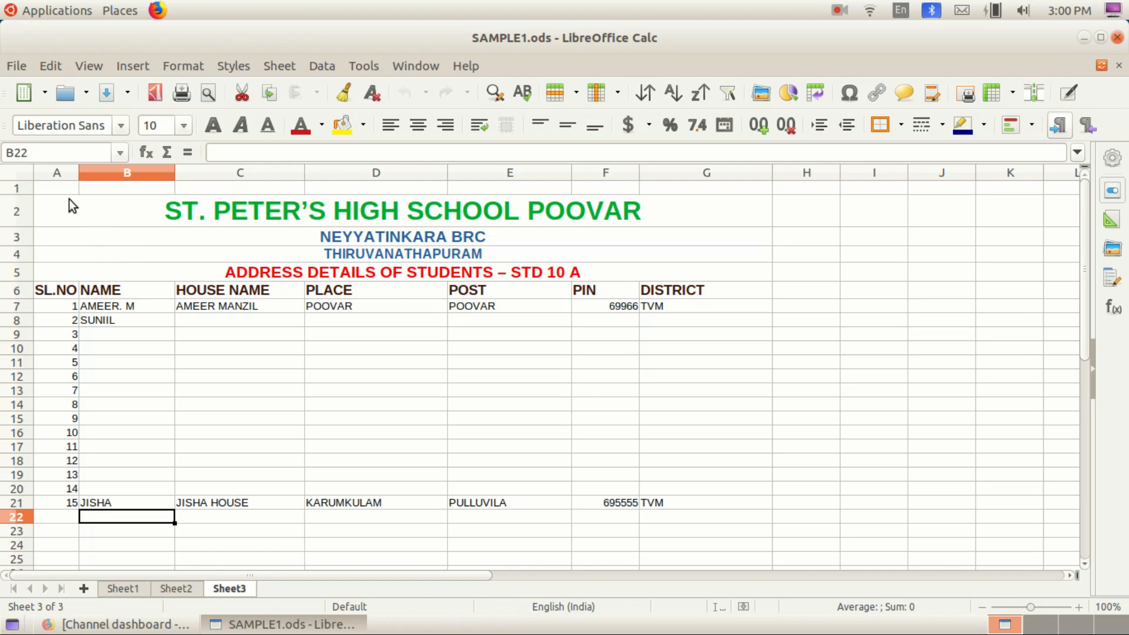
{"action": "left_click", "coordinate": [109, 336]}
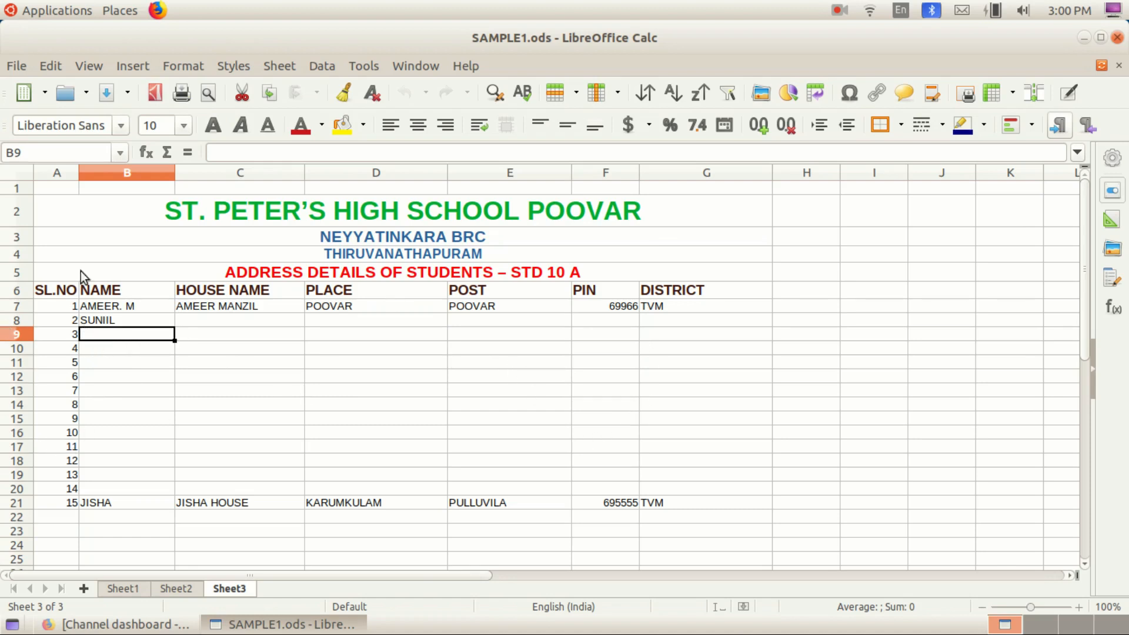
{"action": "left_click", "coordinate": [210, 322]}
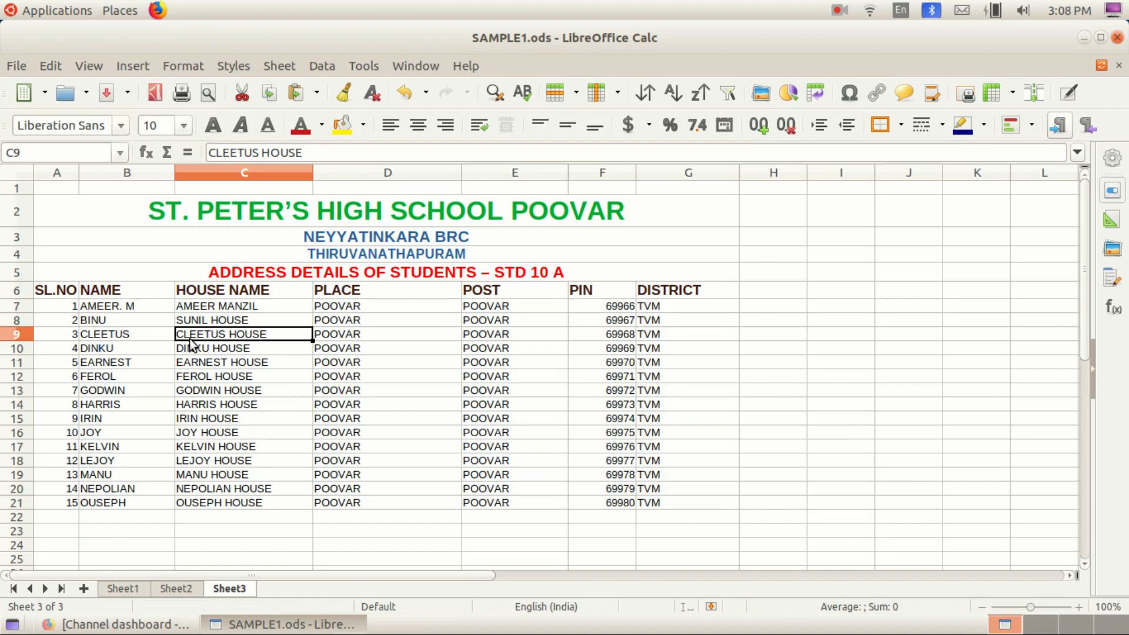
{"action": "left_click", "coordinate": [86, 207]}
Set the NEYYATINKARA BRC heading in row 3 to font size 16 and colour its text red.
{"action": "left_click", "coordinate": [354, 239]}
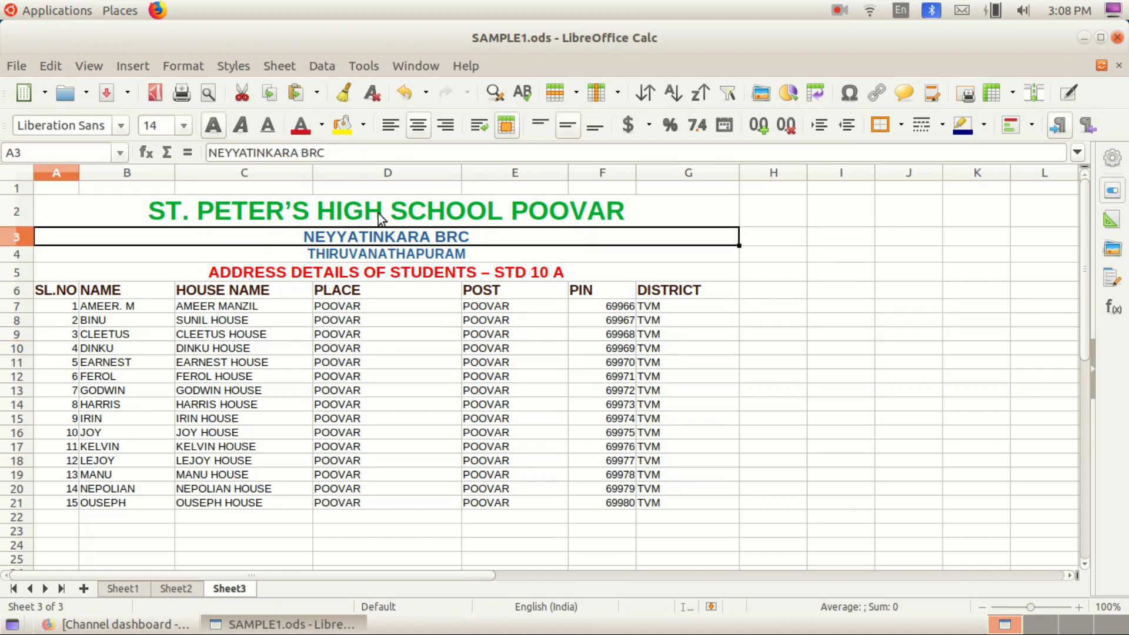
{"action": "left_click", "coordinate": [183, 126]}
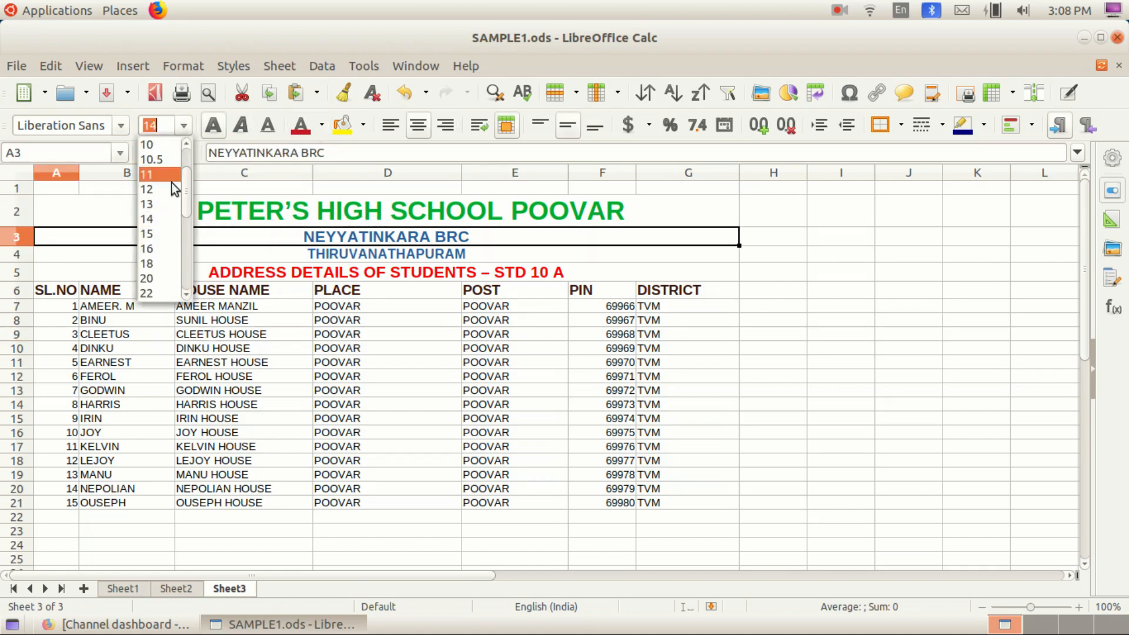
{"action": "left_click", "coordinate": [165, 249]}
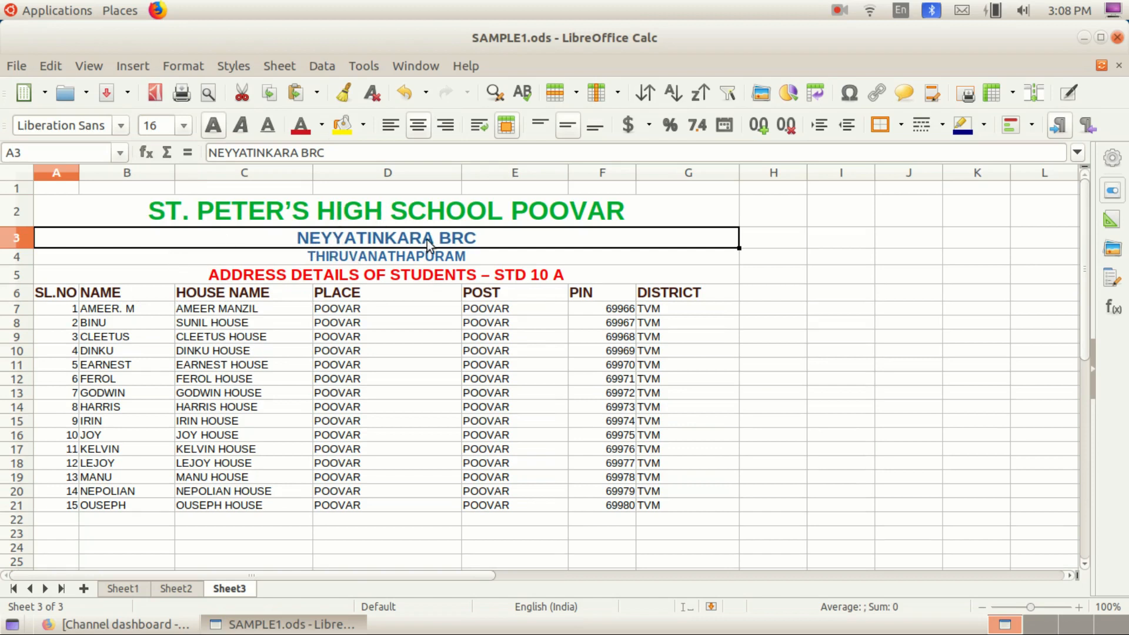
{"action": "left_click", "coordinate": [294, 133]}
{"action": "left_click", "coordinate": [251, 208]}
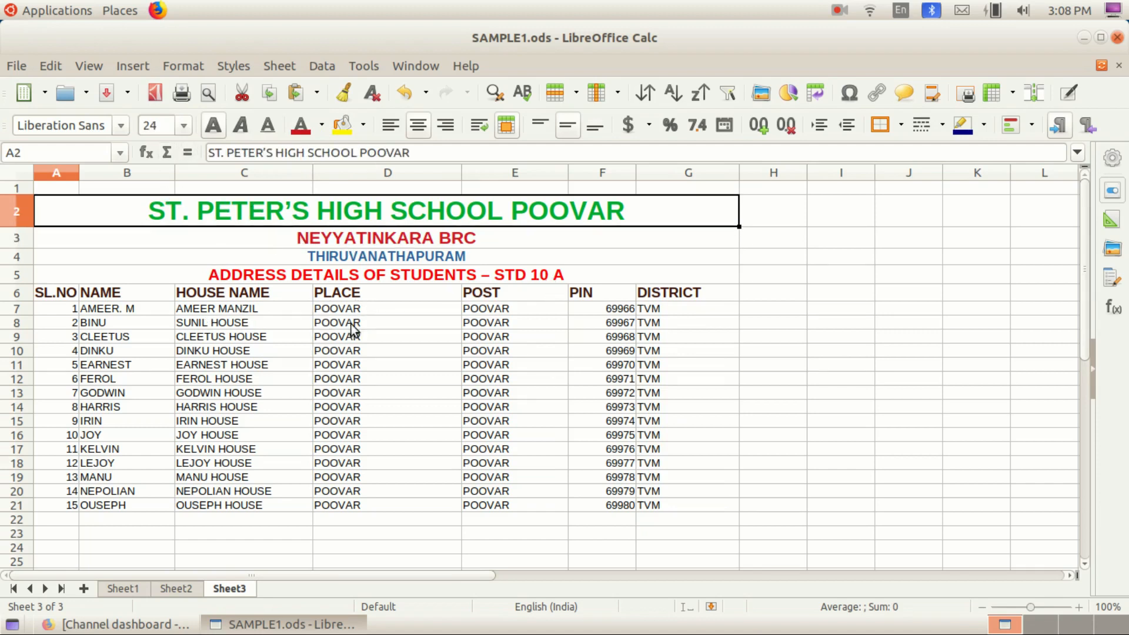
Centre the PLACE heading in D6 and its column entries in D7:D21 horizontally.
{"action": "left_click", "coordinate": [341, 295]}
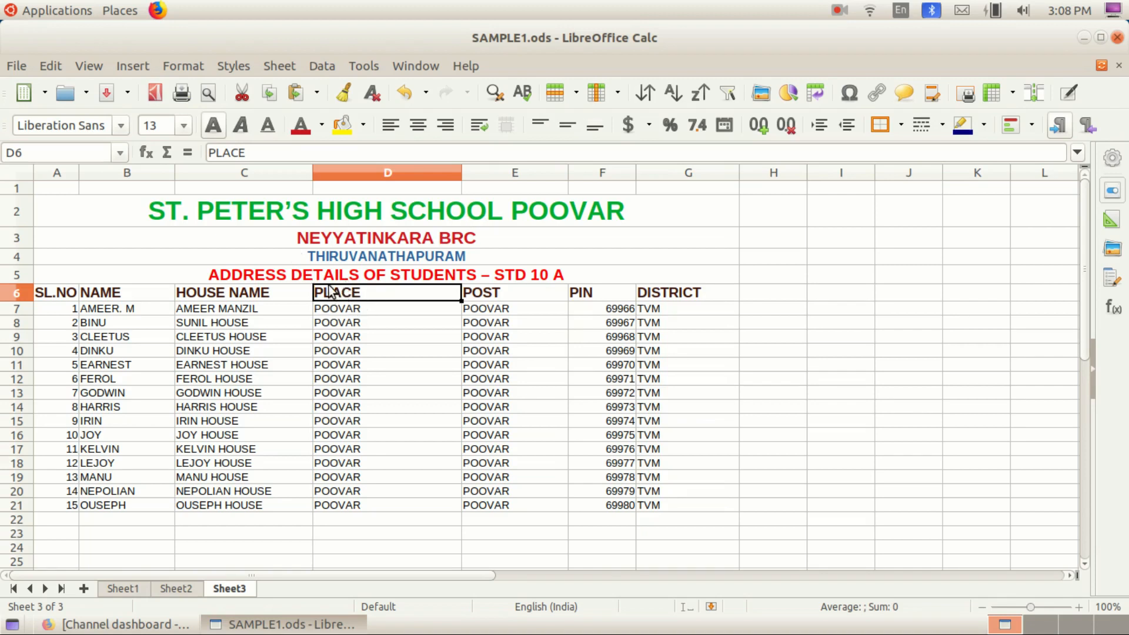
{"action": "left_click", "coordinate": [418, 126]}
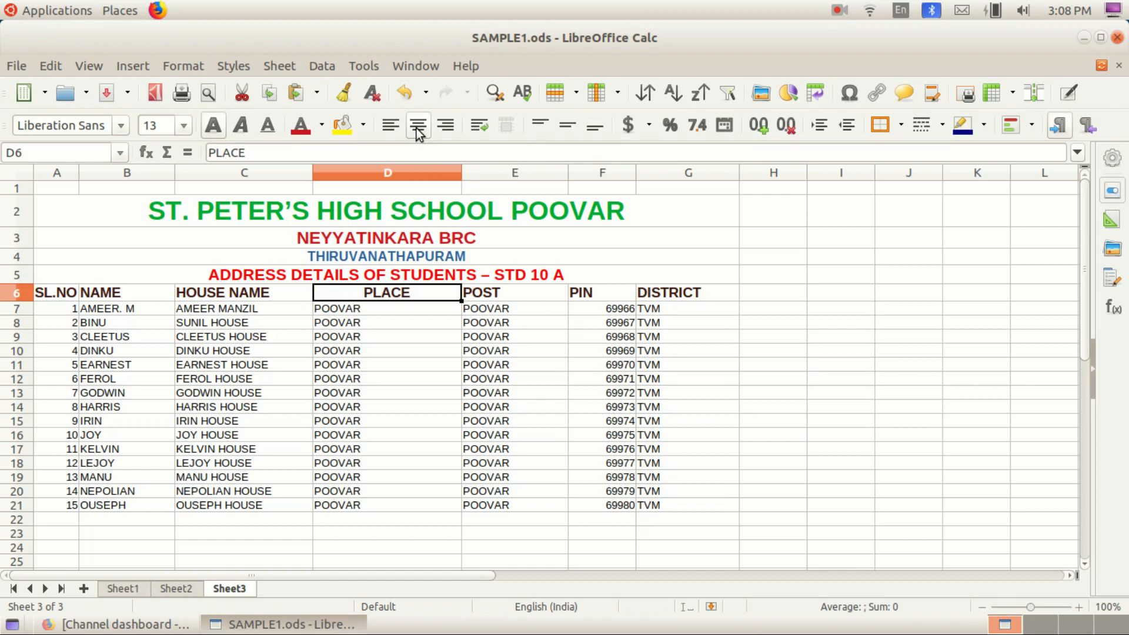
{"action": "left_click_drag", "start_coordinate": [346, 309], "coordinate": [341, 502]}
{"action": "left_click", "coordinate": [355, 351]}
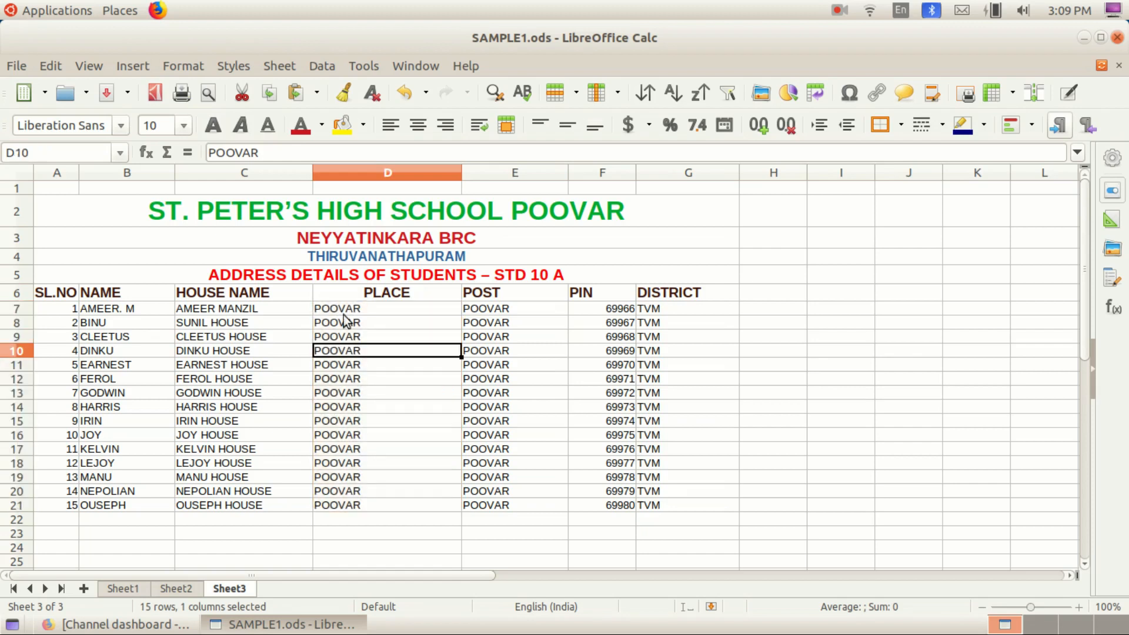
{"action": "left_click", "coordinate": [346, 311]}
{"action": "left_click_drag", "start_coordinate": [347, 311], "coordinate": [351, 509]}
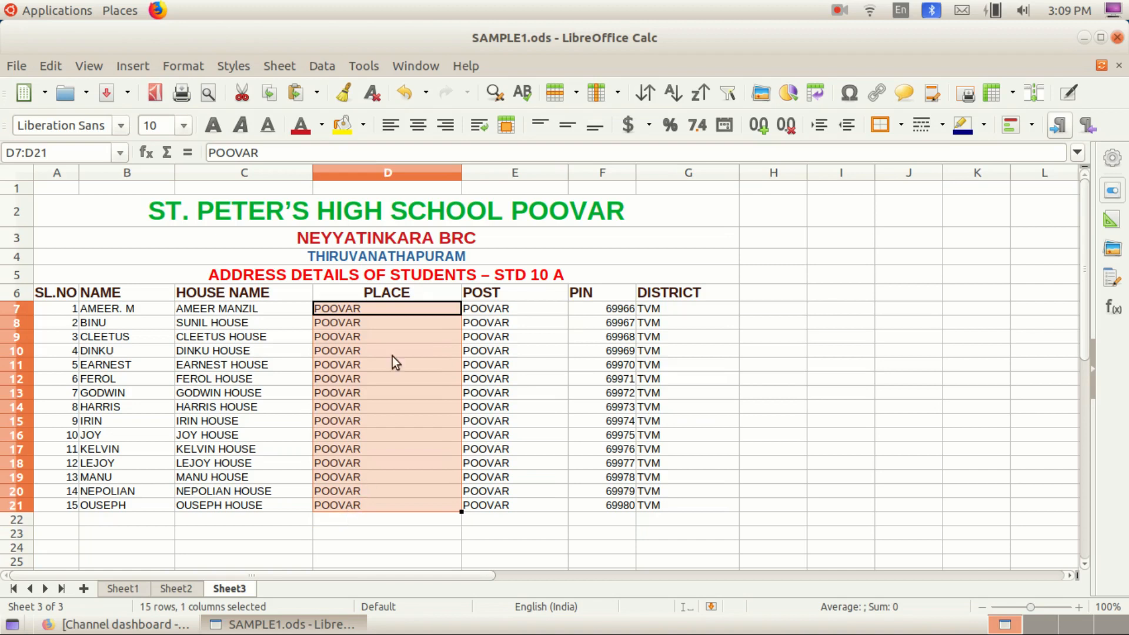
{"action": "left_click", "coordinate": [416, 126]}
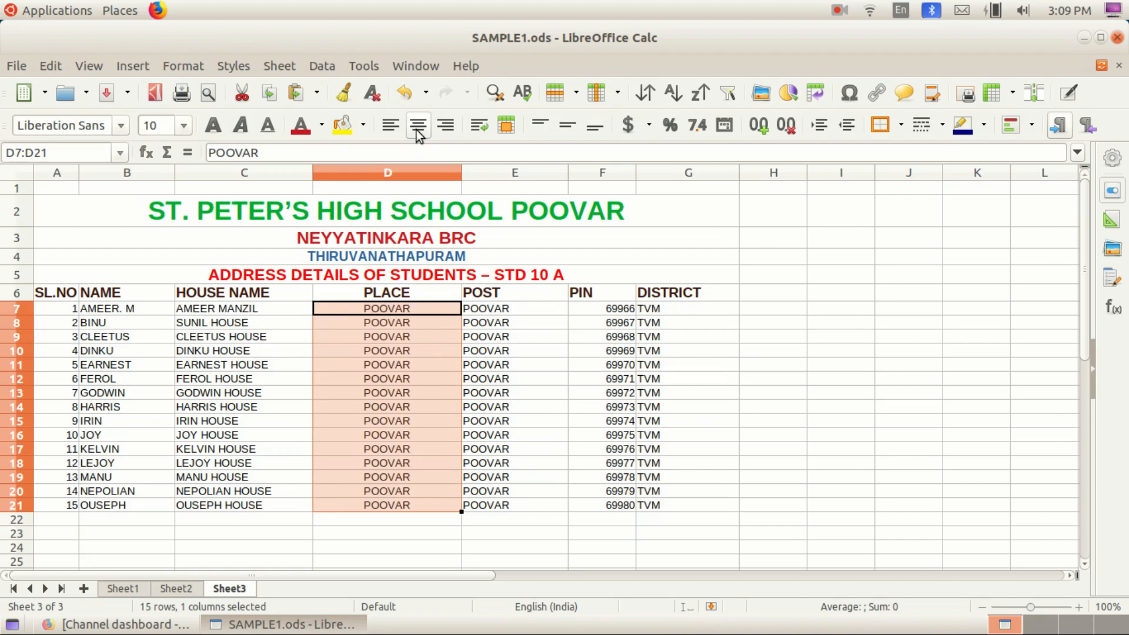
Centre the POST heading in E6 and its column entries in E7:E21 horizontally.
{"action": "left_click", "coordinate": [483, 297]}
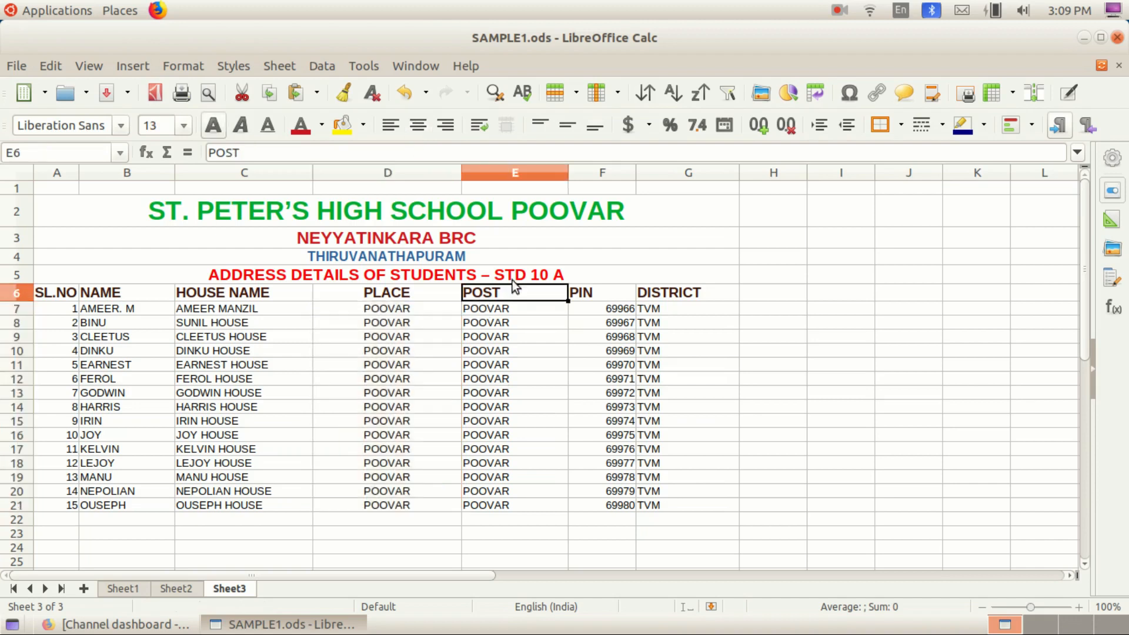
{"action": "left_click", "coordinate": [418, 125]}
{"action": "left_click_drag", "start_coordinate": [488, 310], "coordinate": [500, 502]}
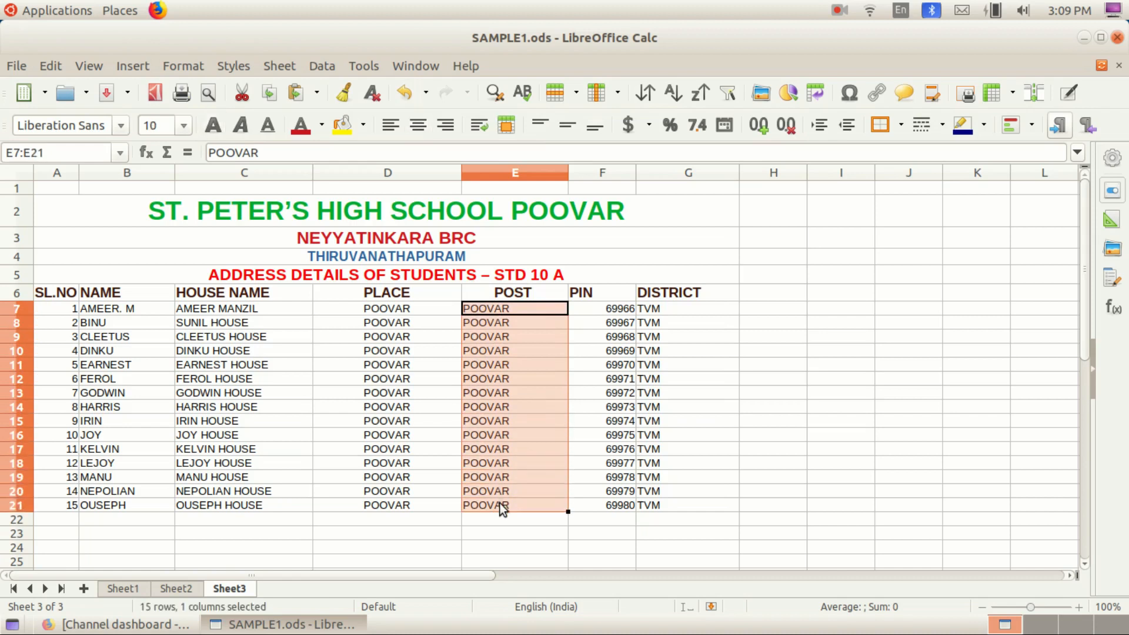
{"action": "left_click", "coordinate": [420, 130]}
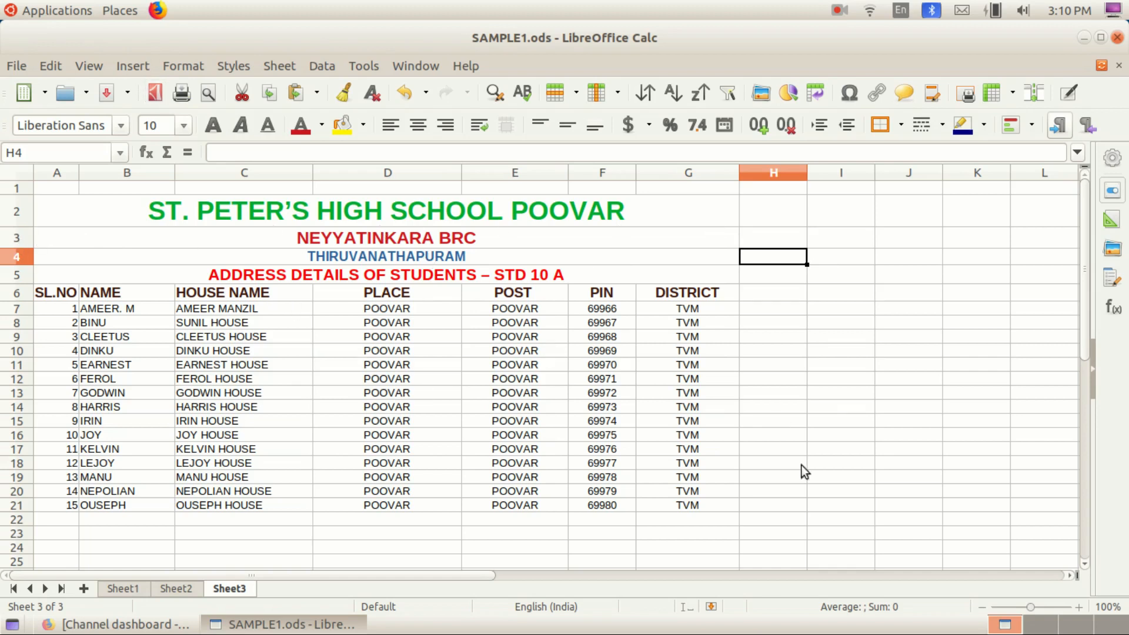
Show the print preview of the student address sheet.
{"action": "left_click", "coordinate": [16, 69]}
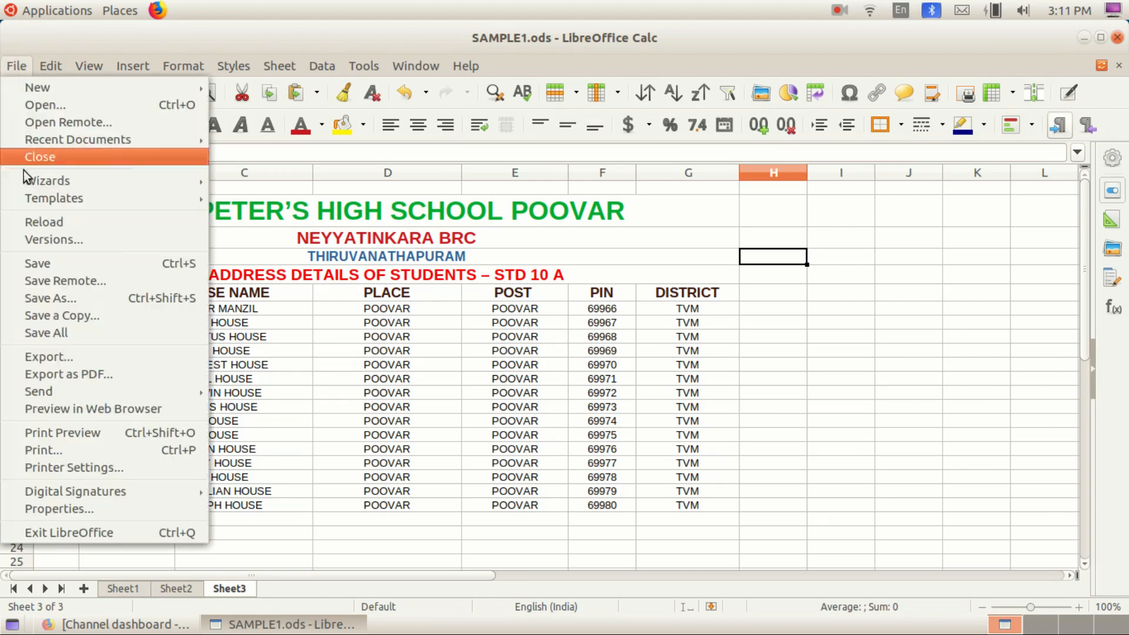
{"action": "left_click", "coordinate": [86, 431]}
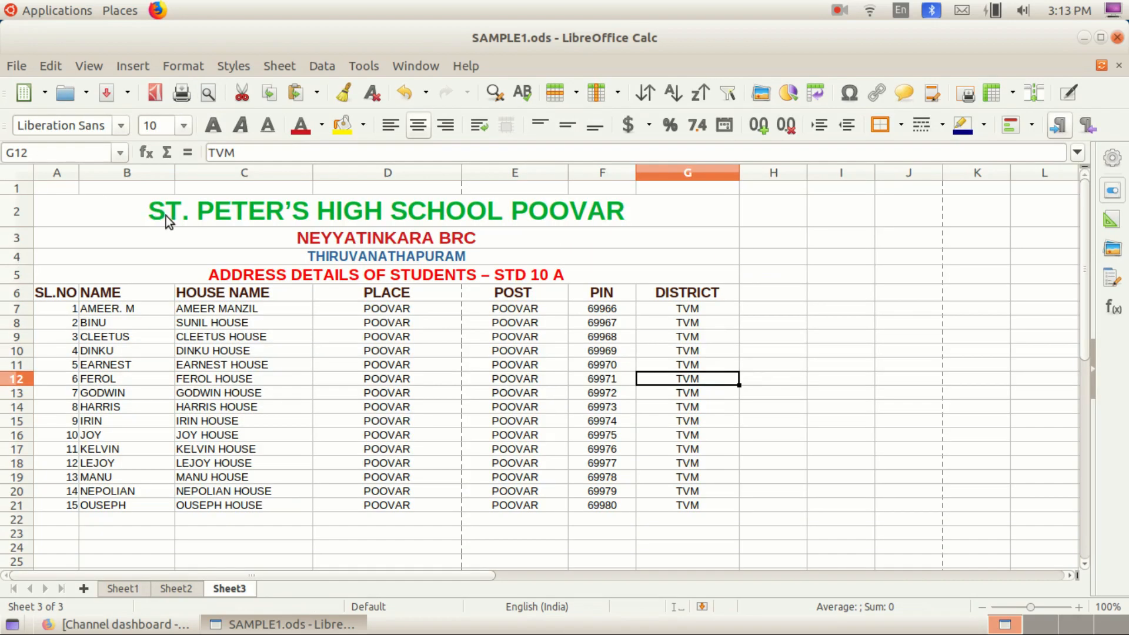
Apply outer and inner borders to every cell of the address table in A2:G21.
{"action": "left_click", "coordinate": [194, 209]}
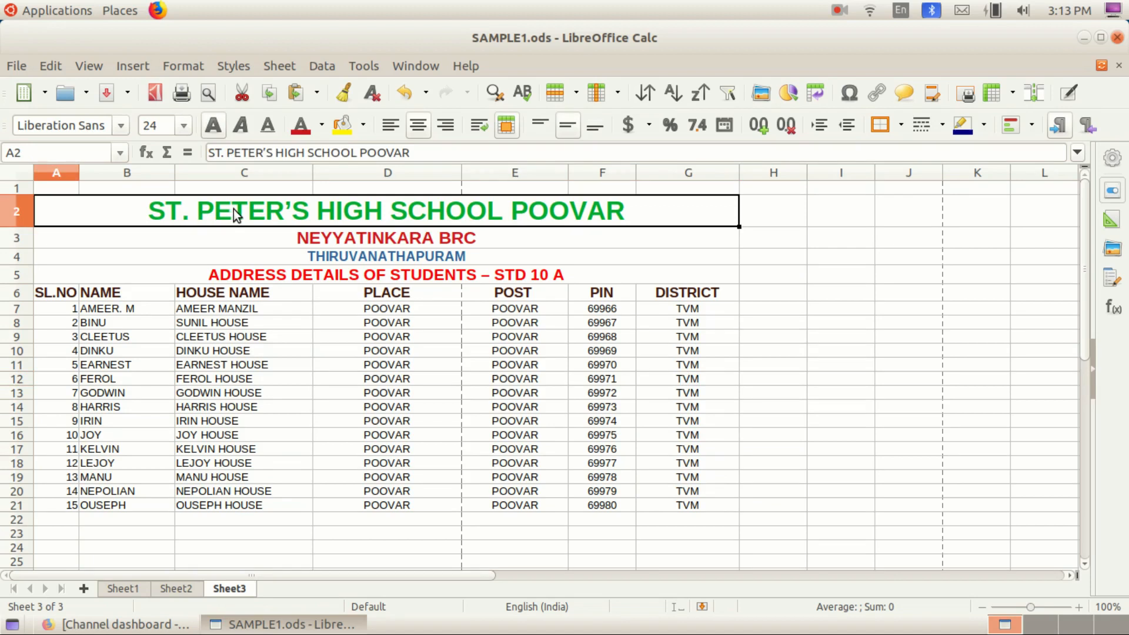
{"action": "left_click_drag", "start_coordinate": [234, 214], "coordinate": [229, 510]}
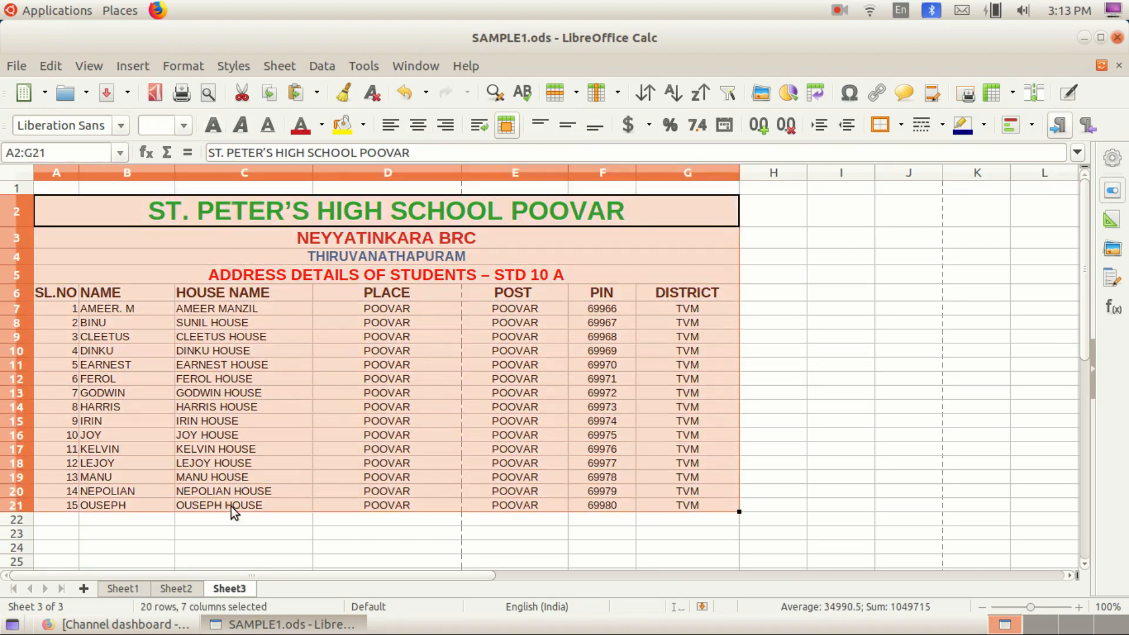
{"action": "left_click", "coordinate": [901, 126]}
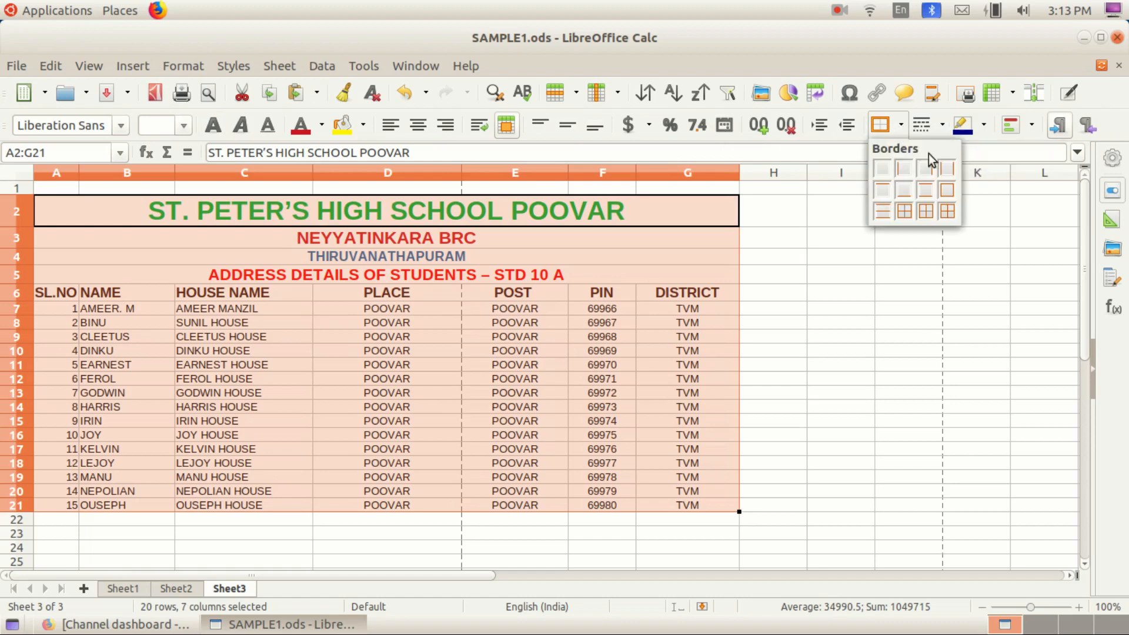
{"action": "left_click", "coordinate": [947, 211]}
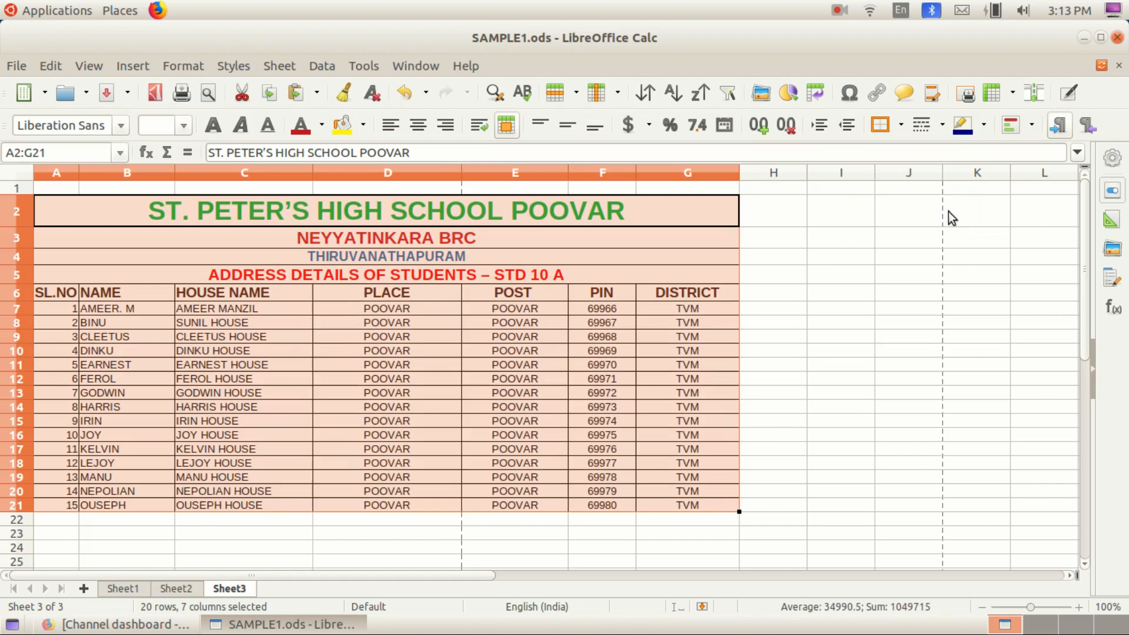
{"action": "left_click_drag", "start_coordinate": [871, 293], "coordinate": [904, 288]}
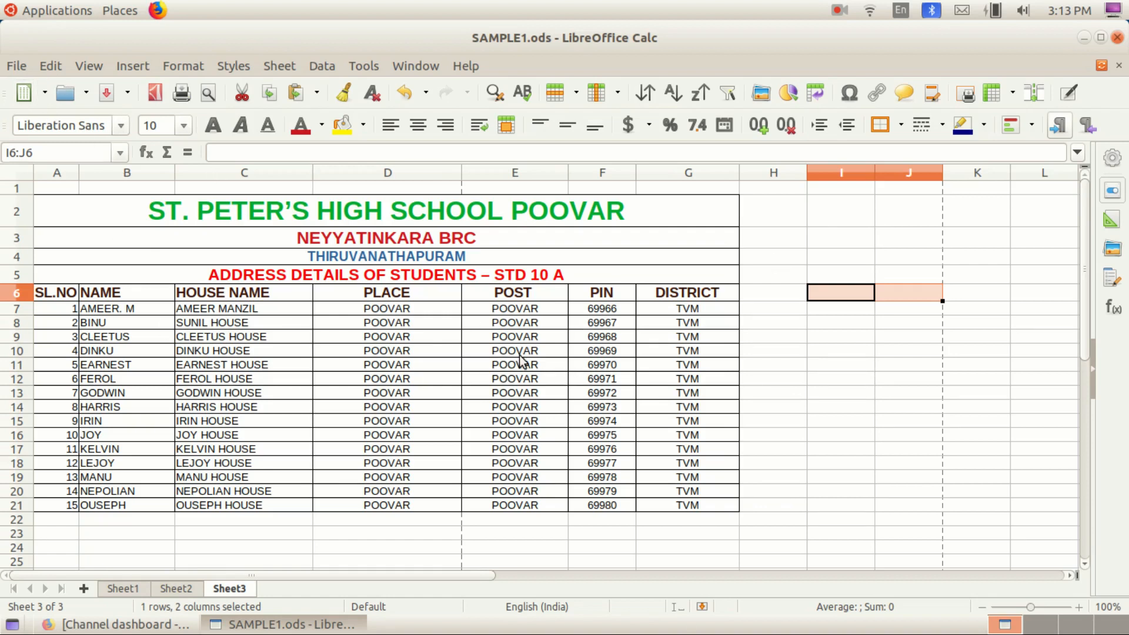
Check the bordered table's page layout in the print preview, then close the preview.
{"action": "left_click", "coordinate": [20, 66]}
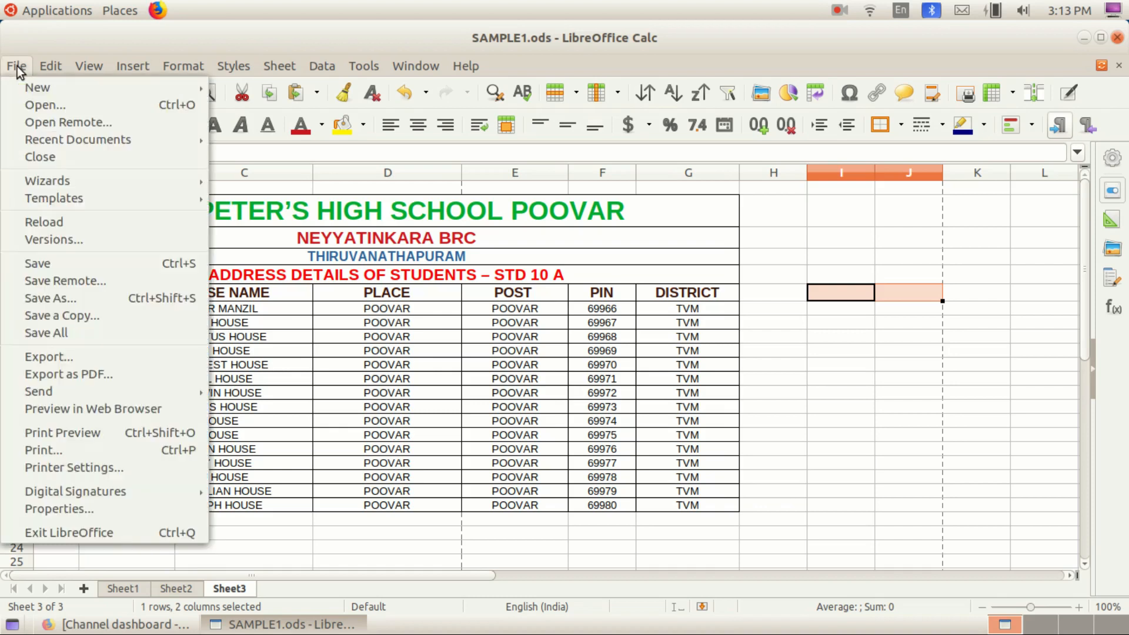
{"action": "left_click", "coordinate": [69, 433]}
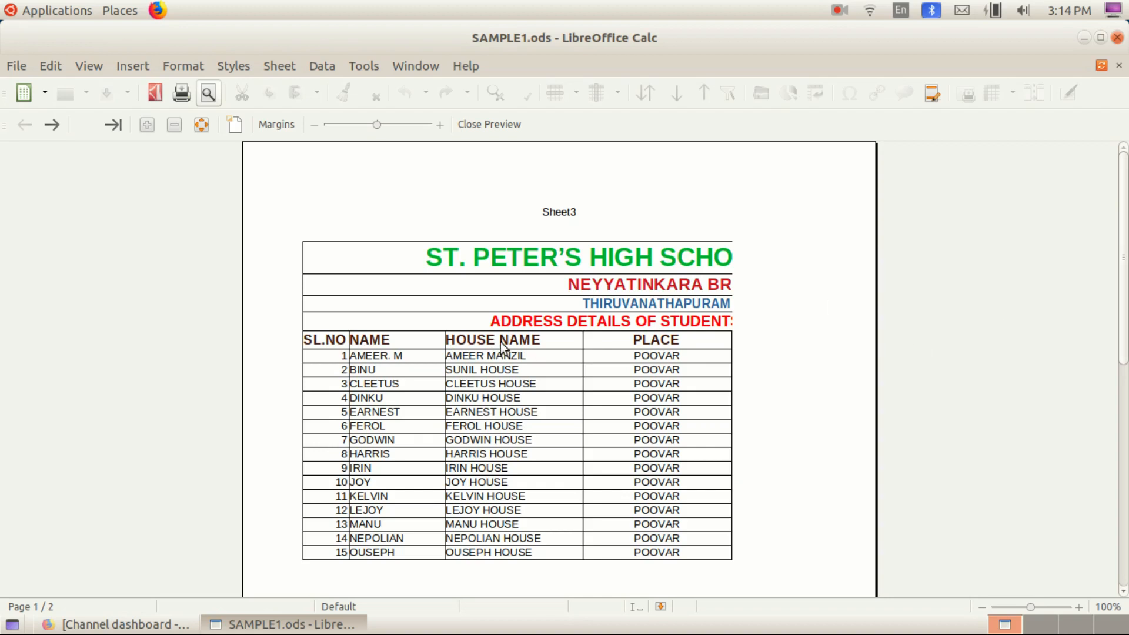
{"action": "scroll", "coordinate": [472, 369], "scroll_direction": "down", "scroll_amount": 3}
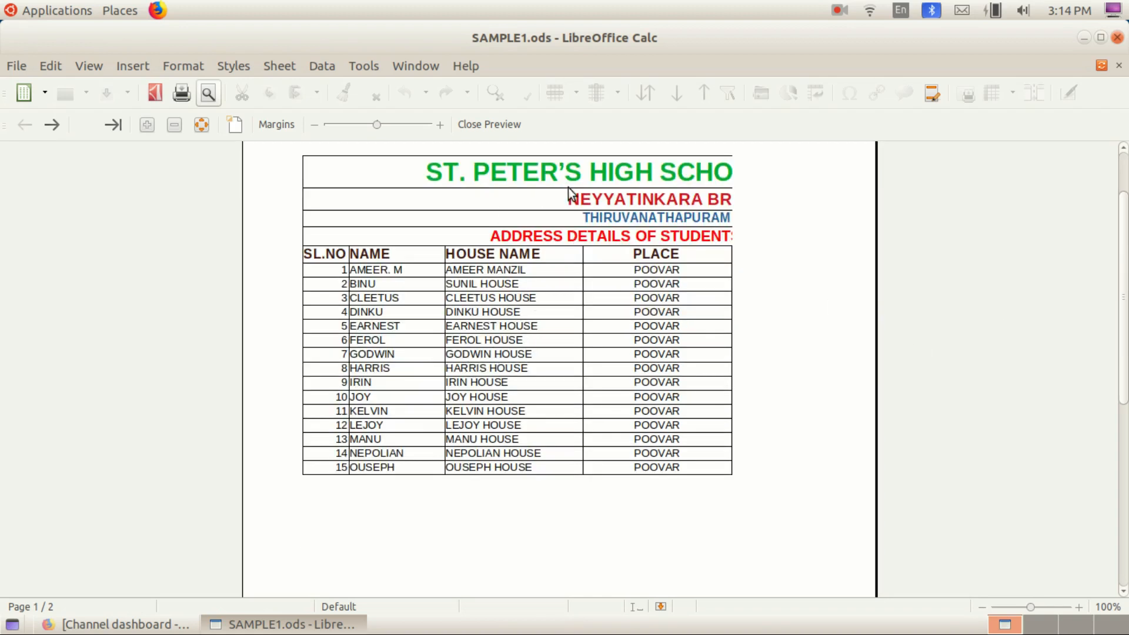
{"action": "scroll", "coordinate": [729, 445], "scroll_direction": "up", "scroll_amount": 3}
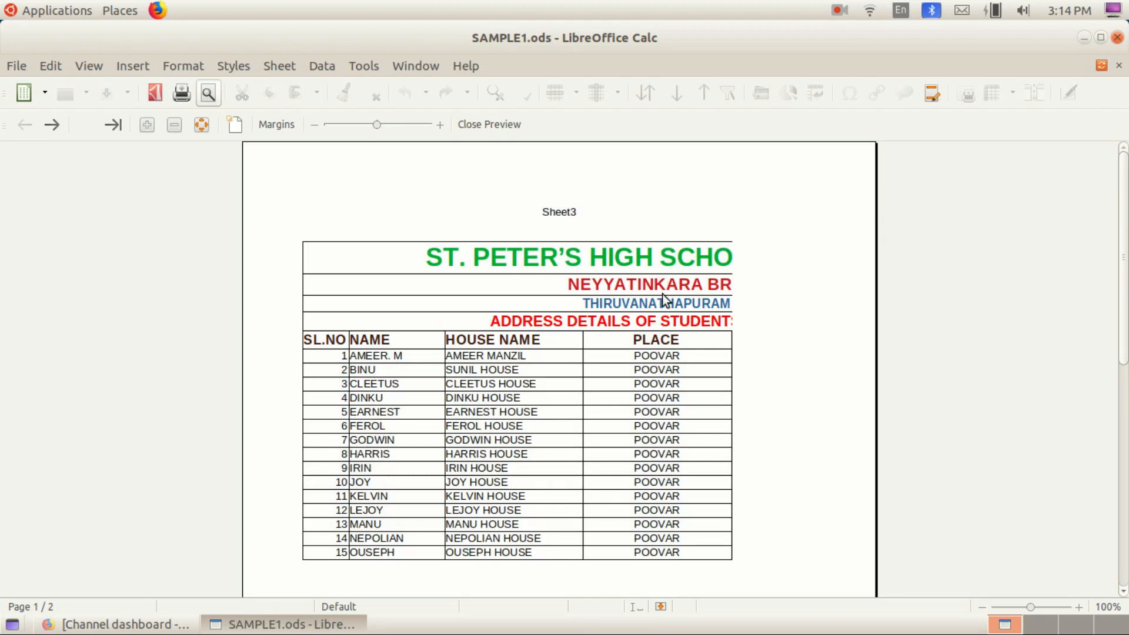
{"action": "scroll", "coordinate": [646, 308], "scroll_direction": "down", "scroll_amount": 3}
{"action": "scroll", "coordinate": [641, 324], "scroll_direction": "up", "scroll_amount": 3}
{"action": "left_click", "coordinate": [486, 127]}
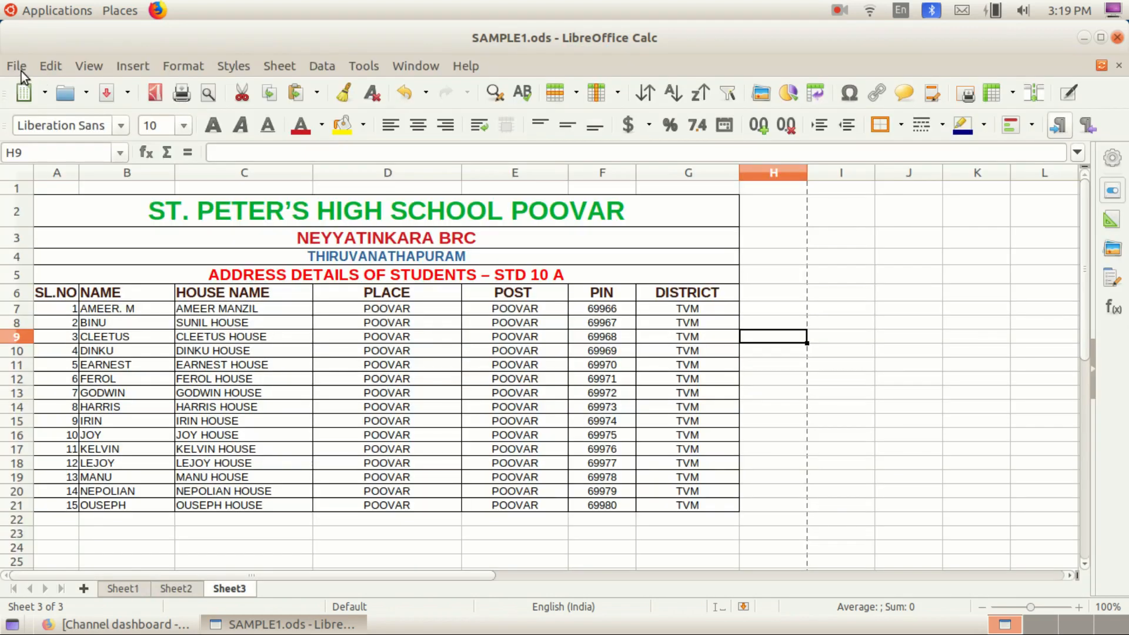
Show the sheet's print preview again and enlarge it to 100%.
{"action": "left_click", "coordinate": [18, 66]}
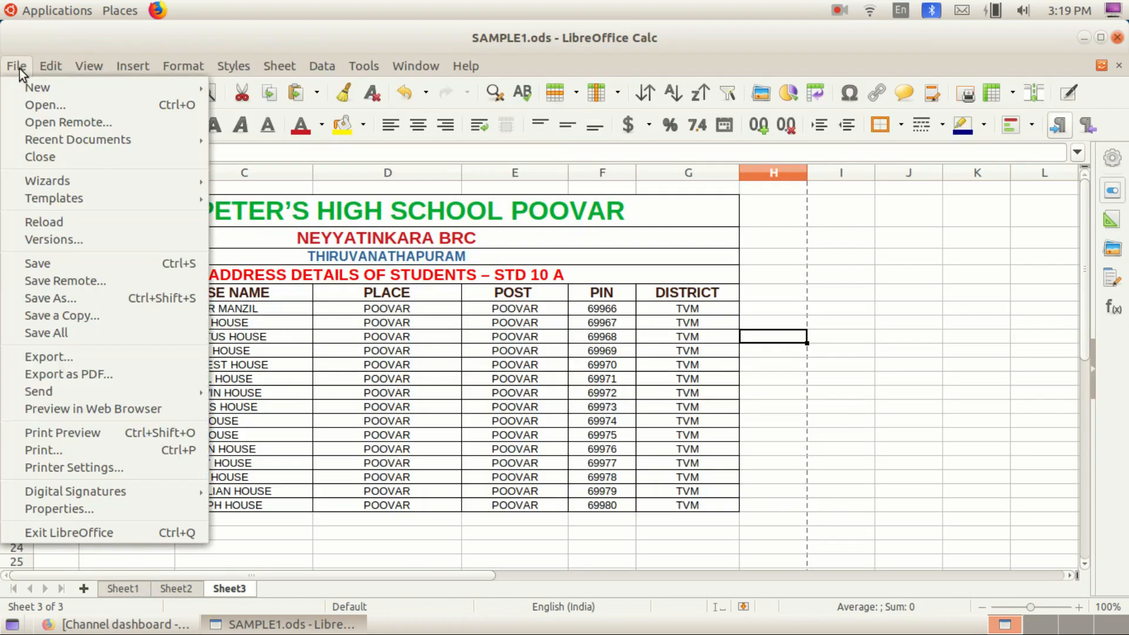
{"action": "left_click", "coordinate": [79, 432]}
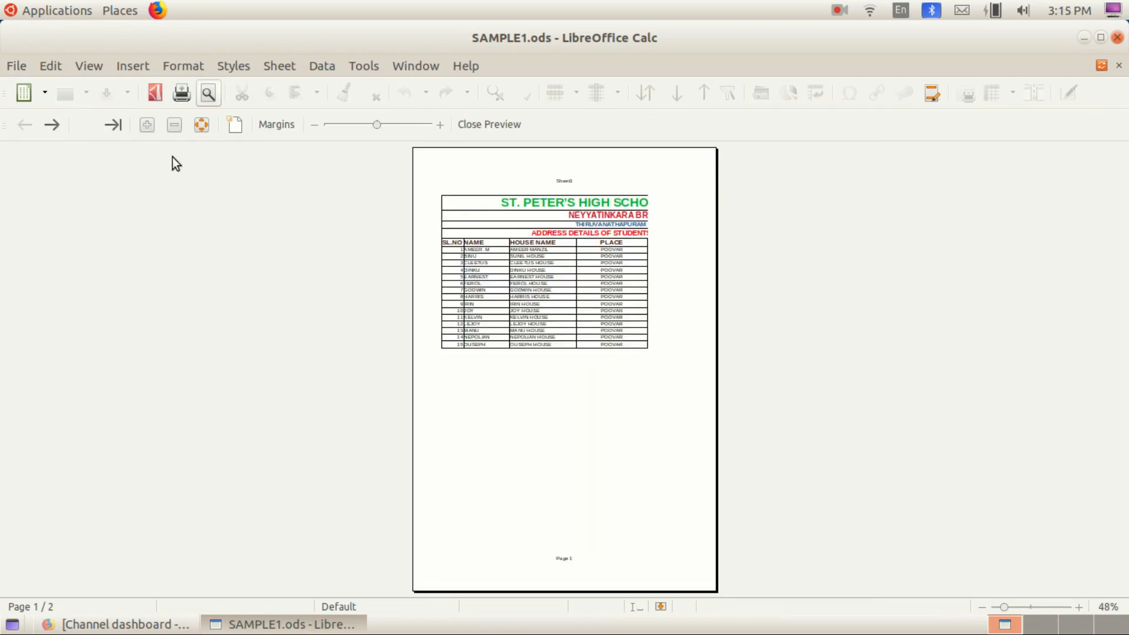
{"action": "left_click", "coordinate": [147, 126]}
{"action": "left_click", "coordinate": [147, 126]}
{"action": "left_click", "coordinate": [147, 125]}
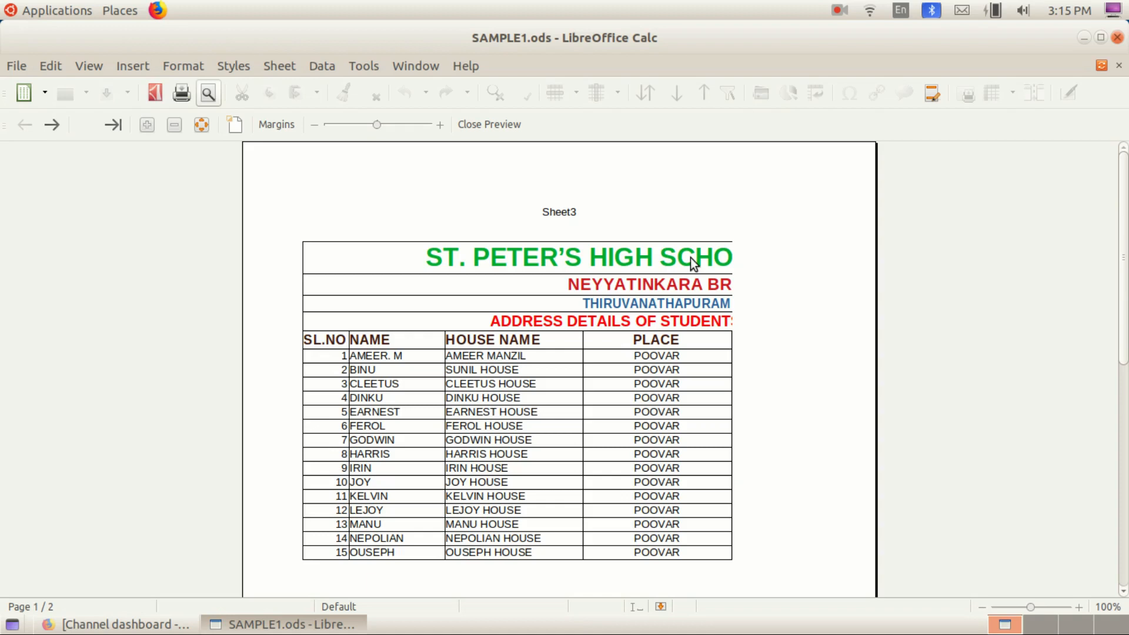
Set the Default page style's orientation to Landscape and review the whole page in the preview.
{"action": "left_click", "coordinate": [233, 135]}
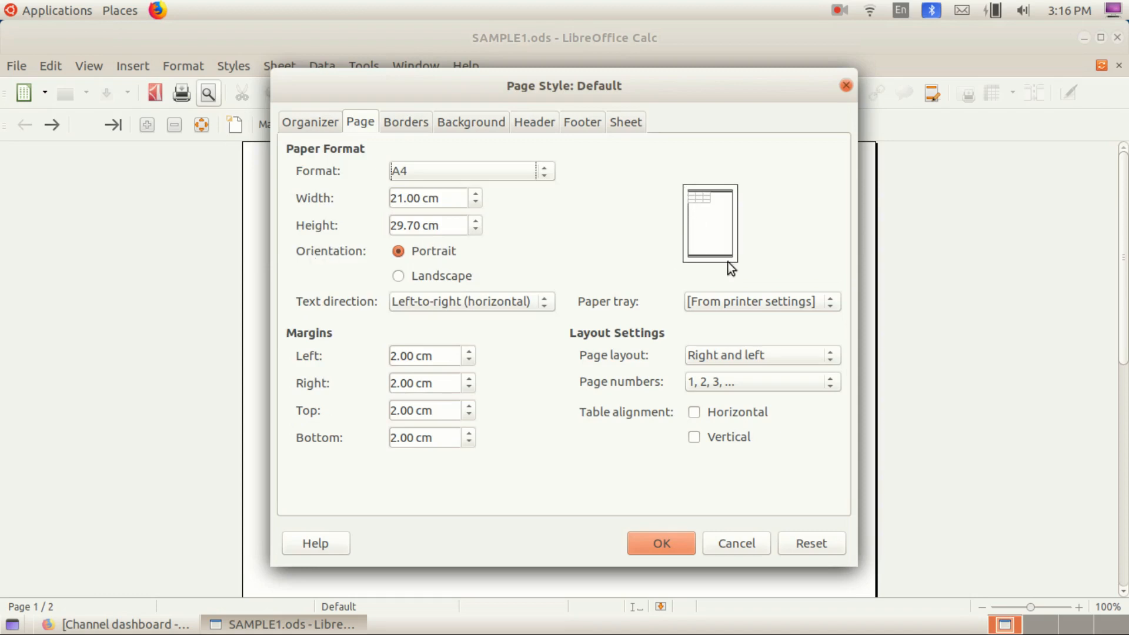
{"action": "left_click", "coordinate": [436, 277]}
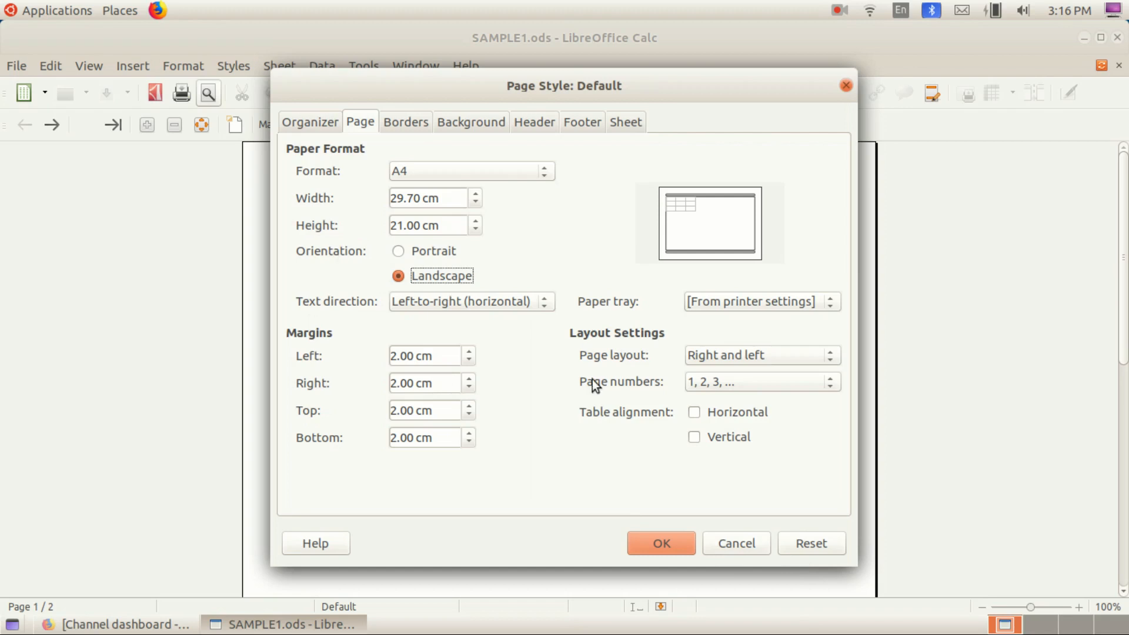
{"action": "left_click", "coordinate": [655, 545]}
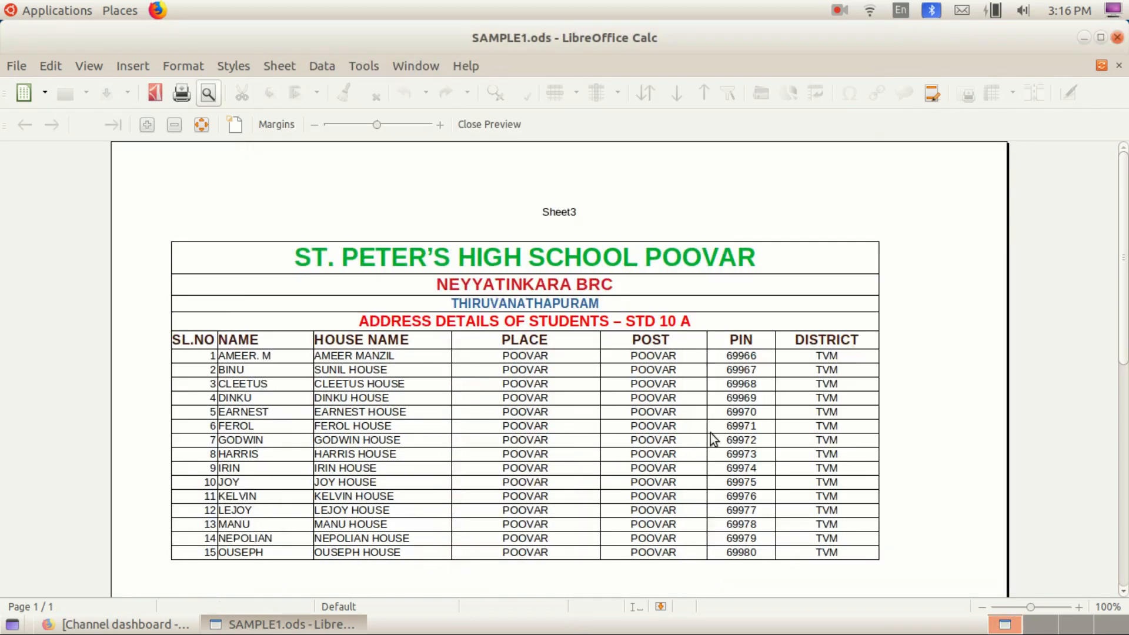
{"action": "scroll", "coordinate": [622, 362], "scroll_direction": "down", "scroll_amount": 5}
{"action": "scroll", "coordinate": [619, 367], "scroll_direction": "up", "scroll_amount": 5}
{"action": "scroll", "coordinate": [614, 379], "scroll_direction": "down", "scroll_amount": 5}
{"action": "scroll", "coordinate": [614, 382], "scroll_direction": "up", "scroll_amount": 5}
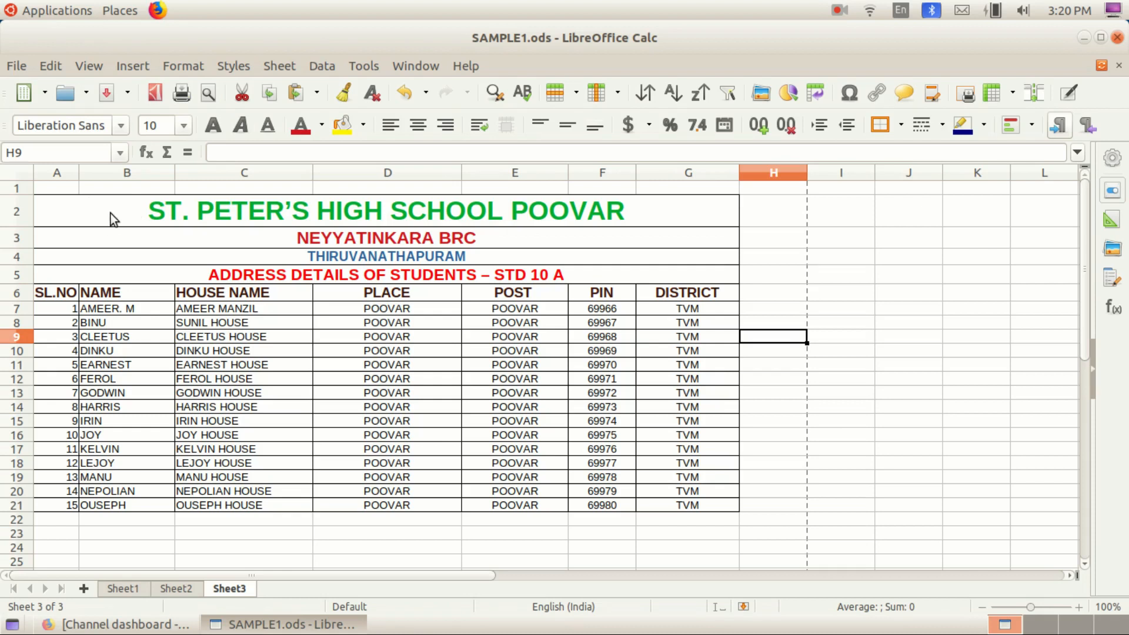
Fill the school name title cell in row 2 with a pale blue-grey background.
{"action": "left_click", "coordinate": [75, 211]}
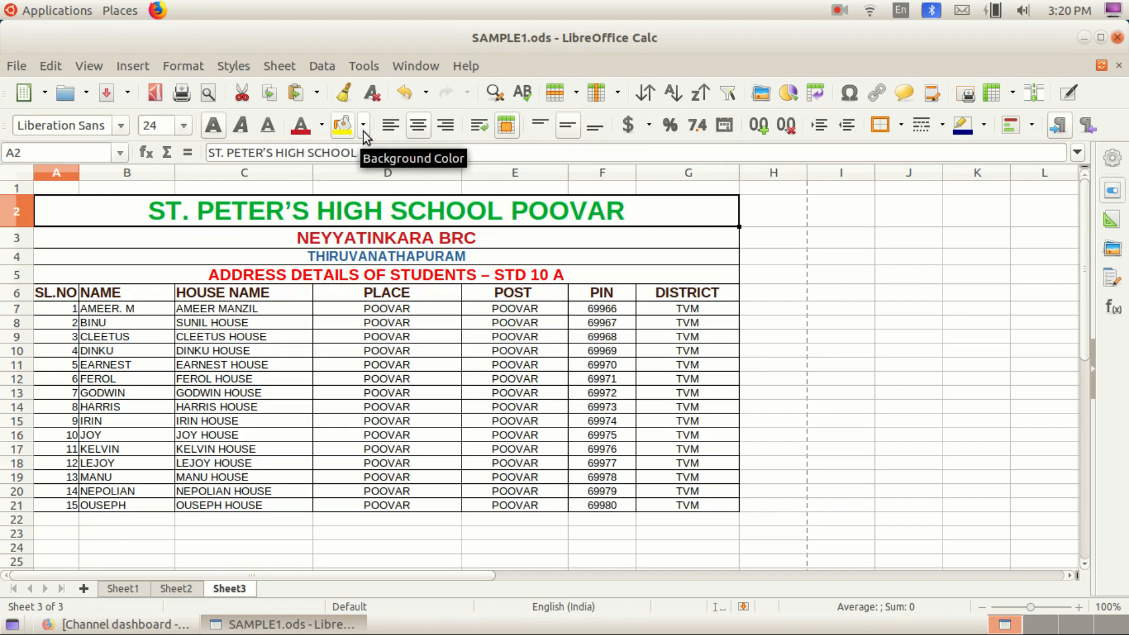
{"action": "left_click", "coordinate": [363, 125]}
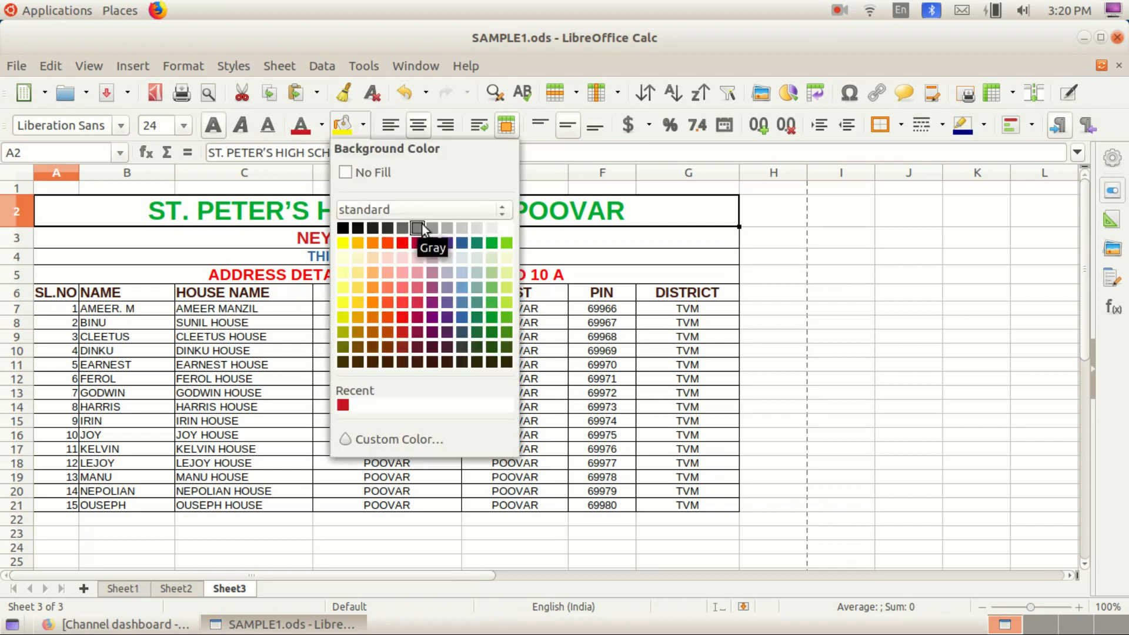
{"action": "left_click", "coordinate": [468, 267]}
{"action": "left_click", "coordinate": [416, 279]}
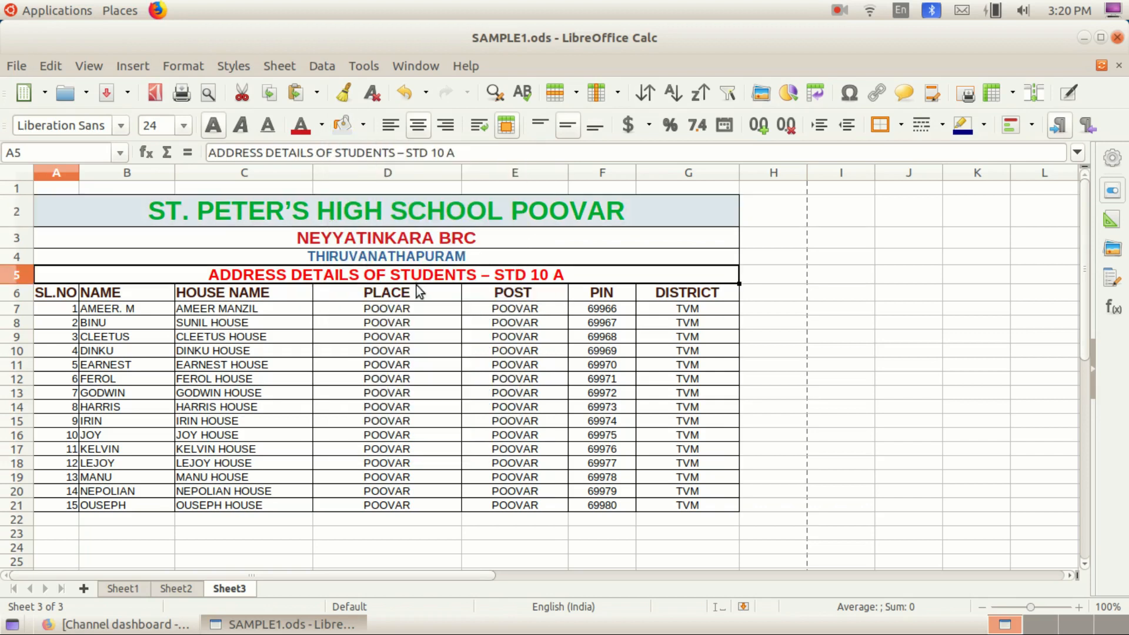
Change the background of the school name title in row 2 to light yellow.
{"action": "mouse_move", "coordinate": [252, 240]}
{"action": "left_mouse_down"}
{"action": "mouse_move", "coordinate": [262, 239]}
{"action": "mouse_move", "coordinate": [259, 252]}
{"action": "left_mouse_up"}
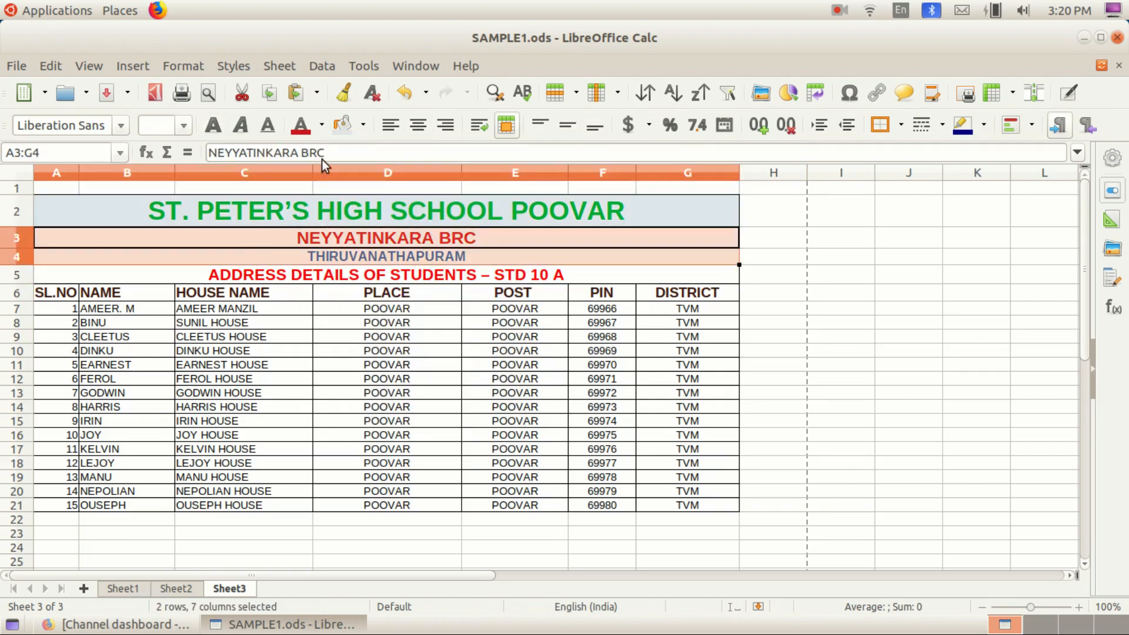
{"action": "key", "text": "Up"}
{"action": "left_click", "coordinate": [364, 130]}
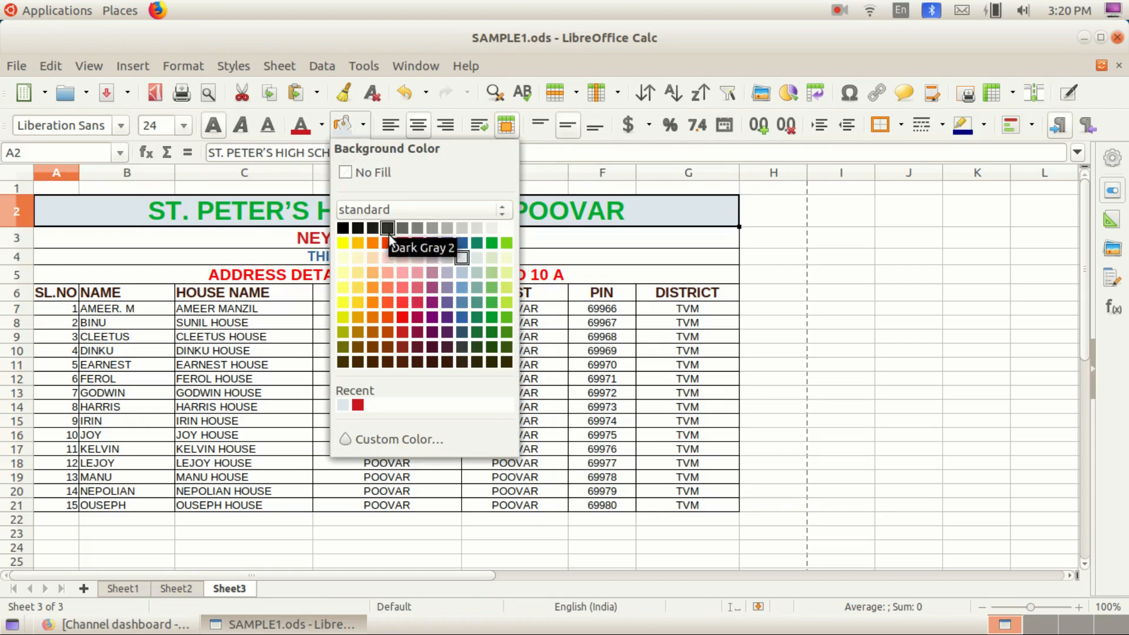
{"action": "left_click", "coordinate": [349, 288]}
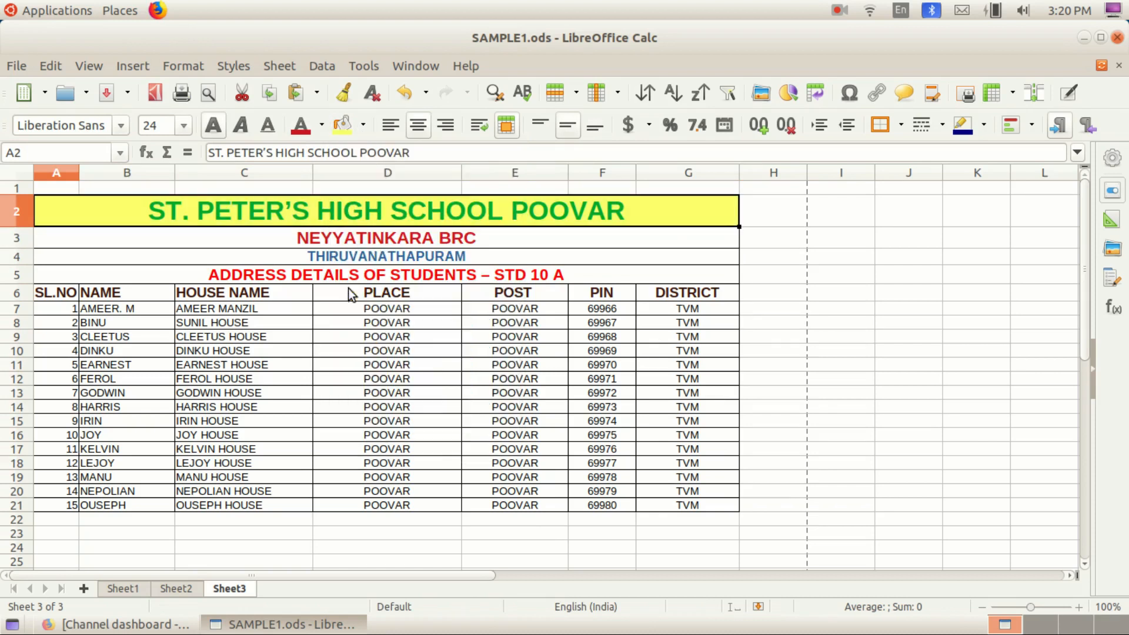
Fill the NEYYATINKARA BRC and THIRUVANATHAPURAM heading rows, A3:G4, with a pink background.
{"action": "left_click", "coordinate": [331, 244]}
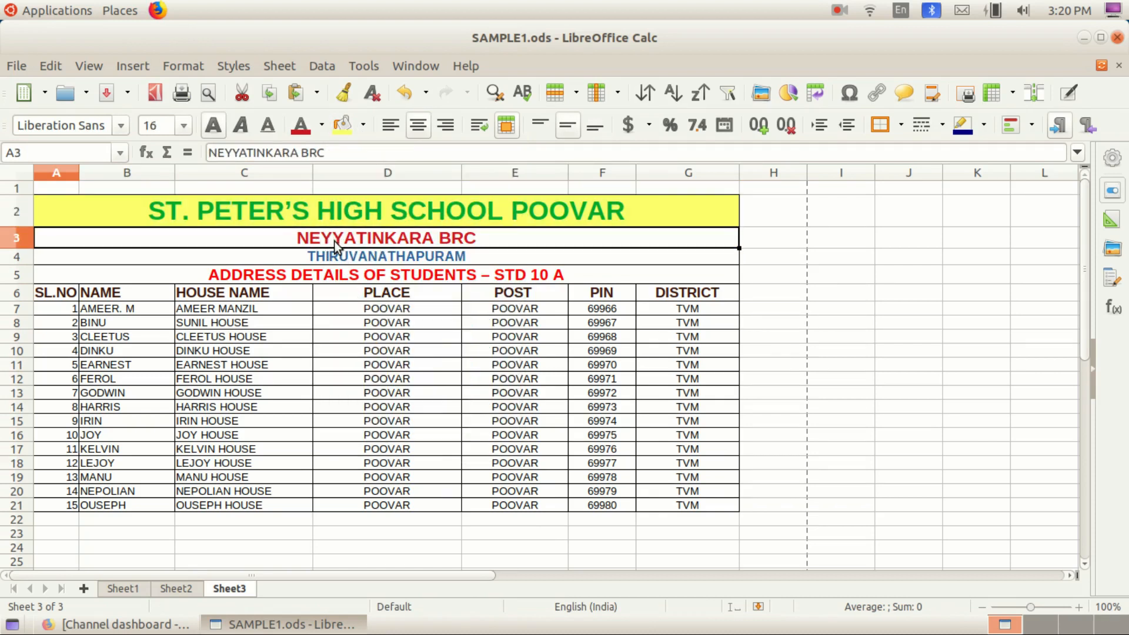
{"action": "key", "text": "shift+Down"}
{"action": "left_click", "coordinate": [364, 126]}
{"action": "left_click", "coordinate": [373, 286]}
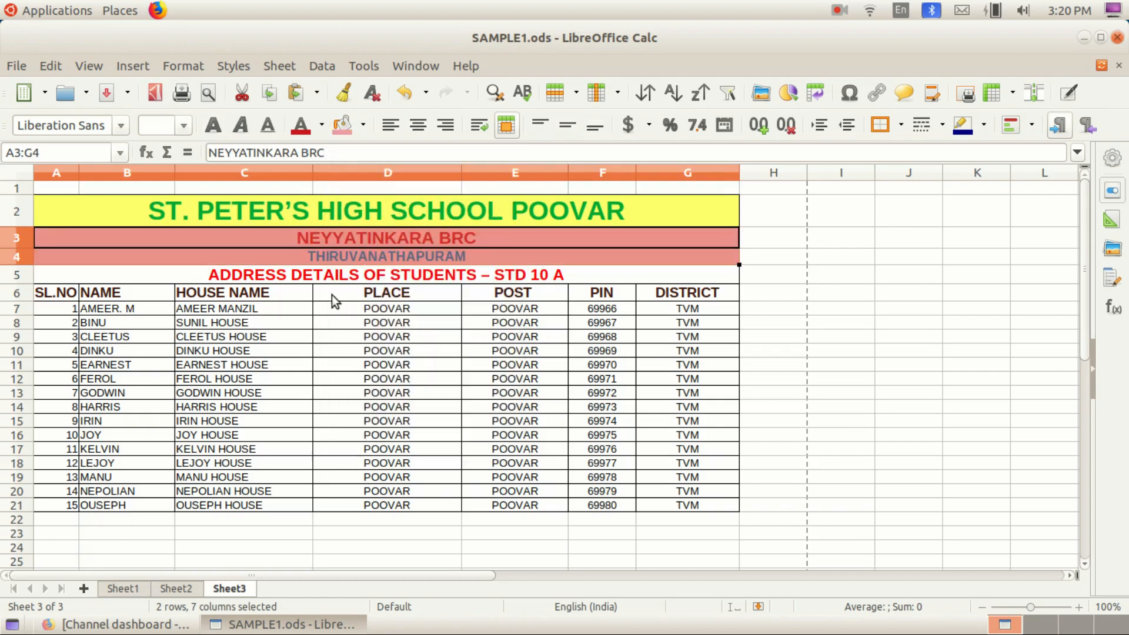
{"action": "left_click", "coordinate": [332, 294]}
Fill the column header row A6:G6 with a light blue background.
{"action": "left_click_drag", "start_coordinate": [55, 293], "coordinate": [675, 297]}
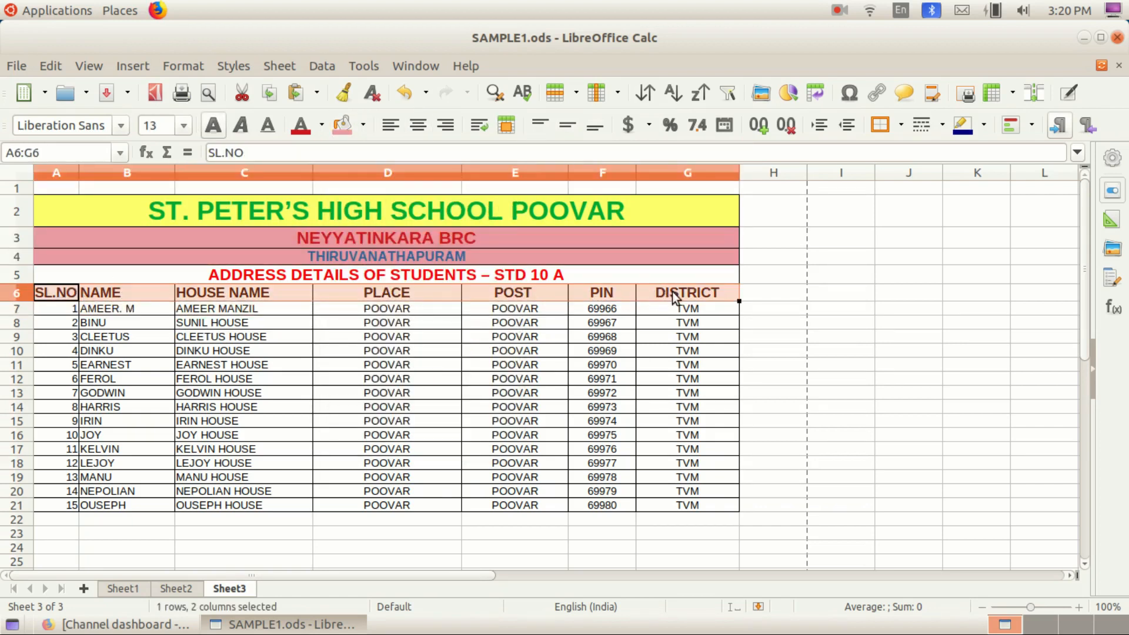
{"action": "left_click", "coordinate": [364, 126]}
{"action": "left_click", "coordinate": [473, 269]}
{"action": "left_click", "coordinate": [405, 327]}
Fill the student data rows A7:G21 with a pale pink background and deselect the table.
{"action": "left_click_drag", "start_coordinate": [56, 308], "coordinate": [707, 499]}
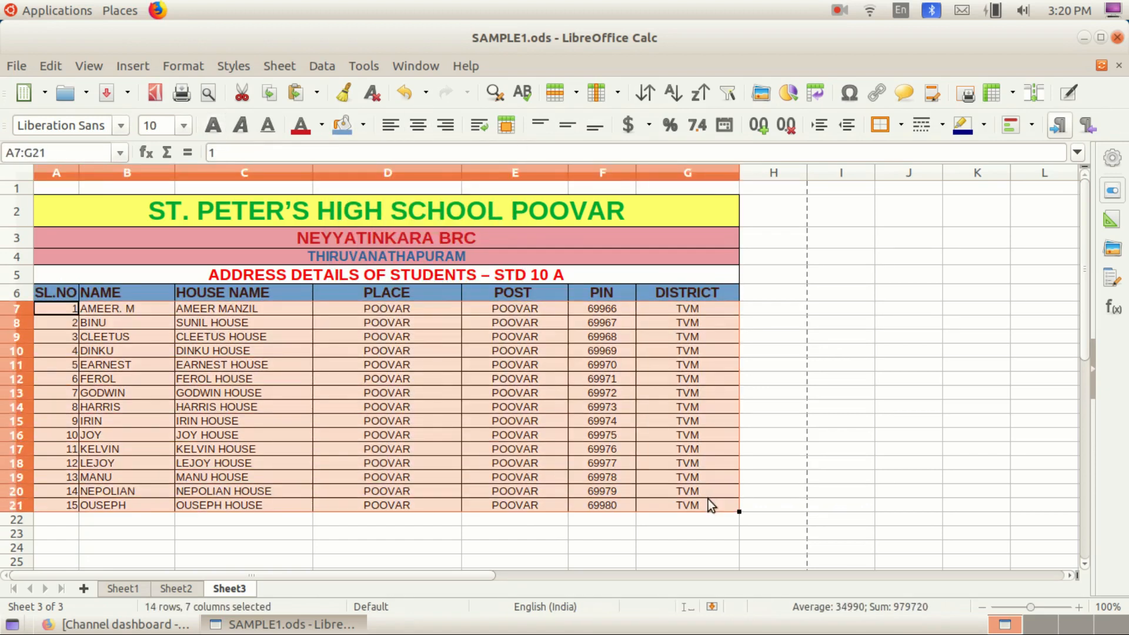
{"action": "left_click", "coordinate": [364, 124]}
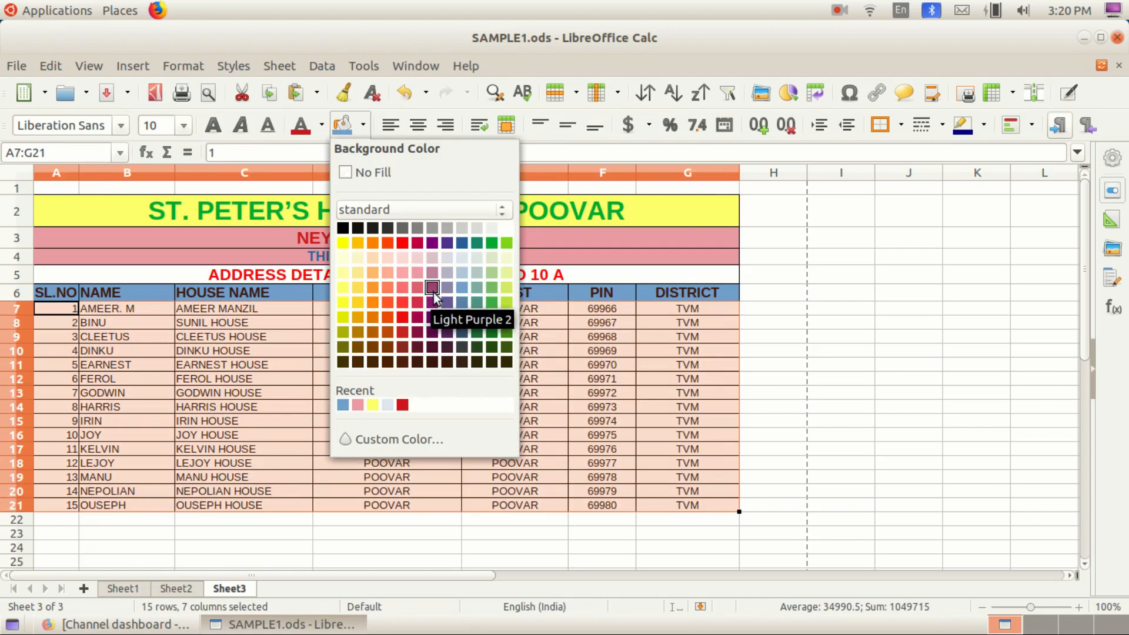
{"action": "left_click", "coordinate": [402, 272]}
{"action": "left_click", "coordinate": [126, 533]}
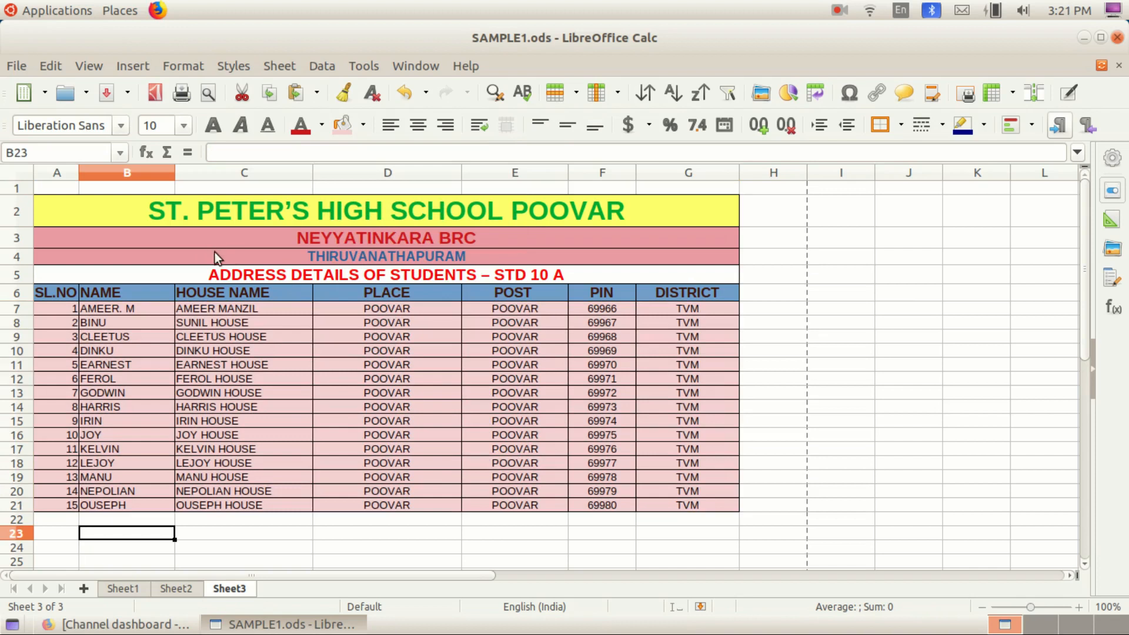
{"action": "left_click", "coordinate": [802, 280]}
{"action": "left_click", "coordinate": [898, 382]}
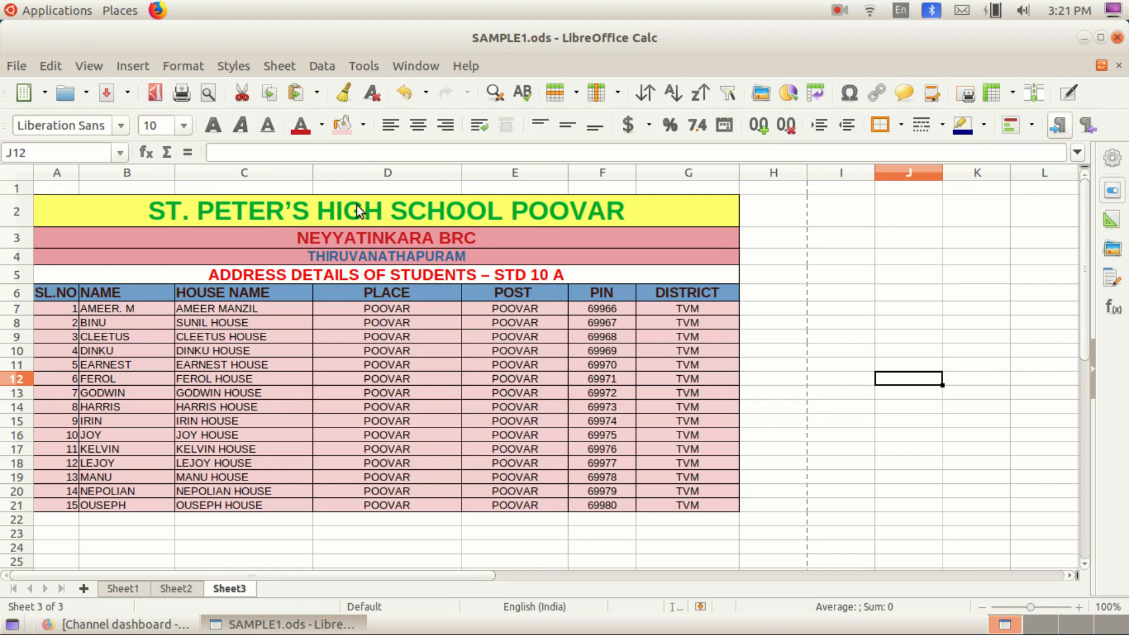
Save the workbook as SAMPLE1 in the Documents folder, replacing the existing file.
{"action": "left_click", "coordinate": [16, 66]}
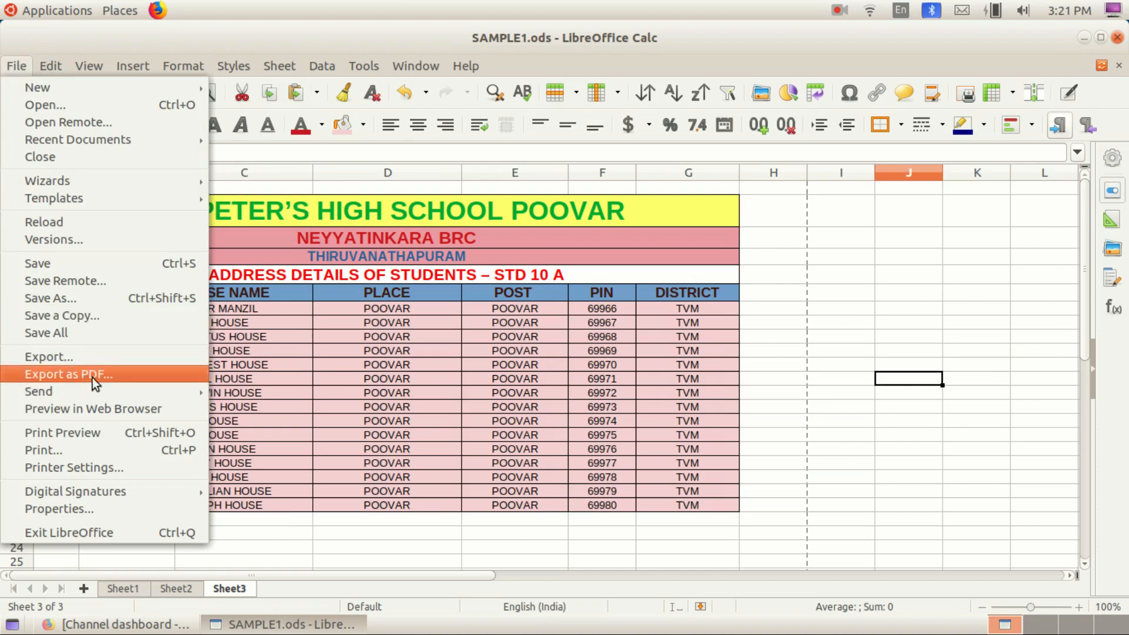
{"action": "left_click", "coordinate": [40, 261]}
{"action": "left_click", "coordinate": [16, 65]}
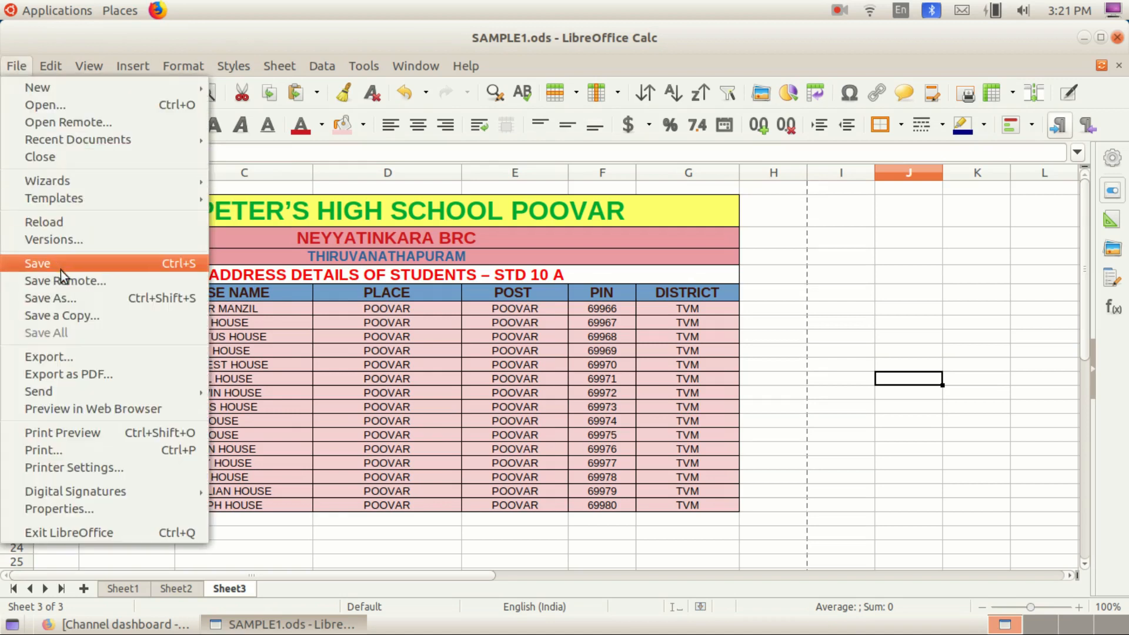
{"action": "left_click", "coordinate": [60, 264]}
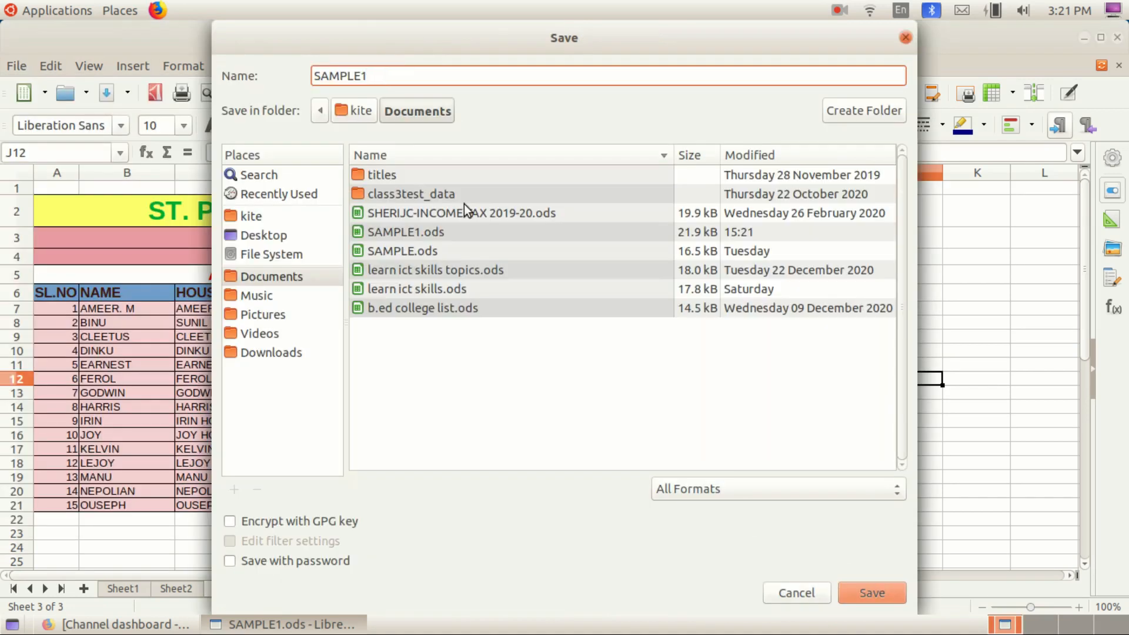
{"action": "left_click", "coordinate": [871, 591]}
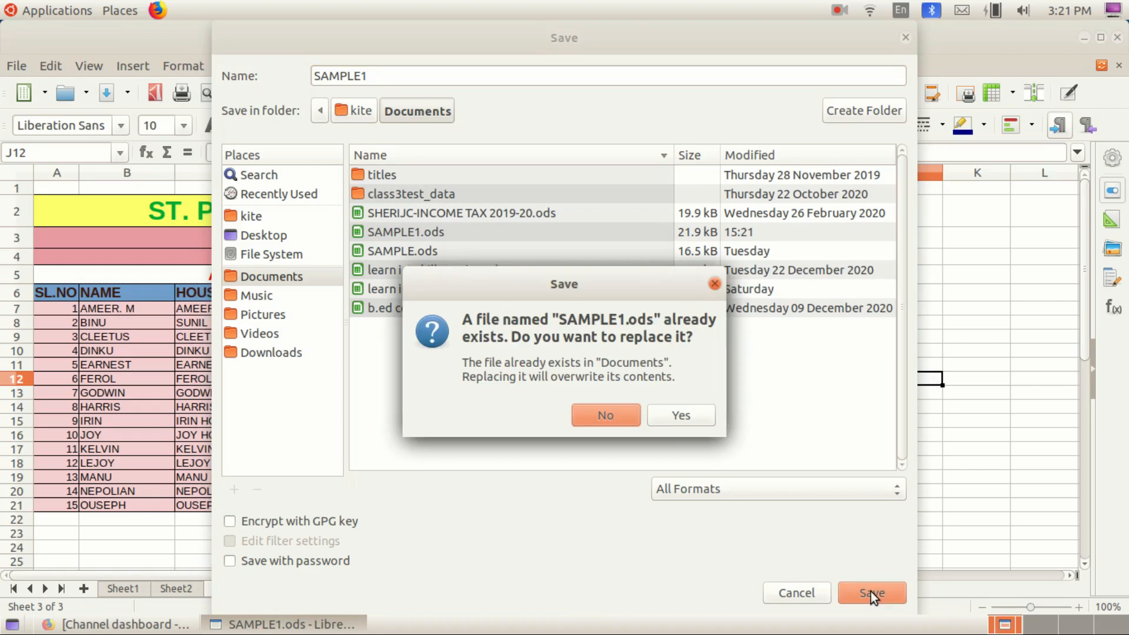
{"action": "left_click", "coordinate": [667, 415]}
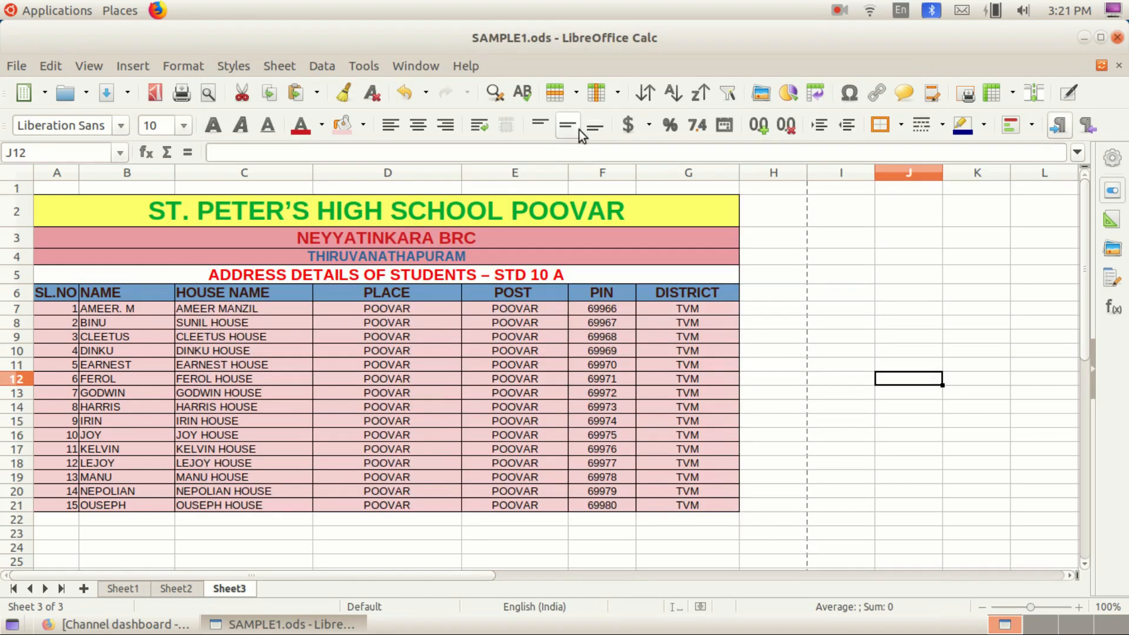
Export the address table as a PDF named "address details std 10" in the Documents folder, keeping the default PDF options.
{"action": "left_click", "coordinate": [16, 67]}
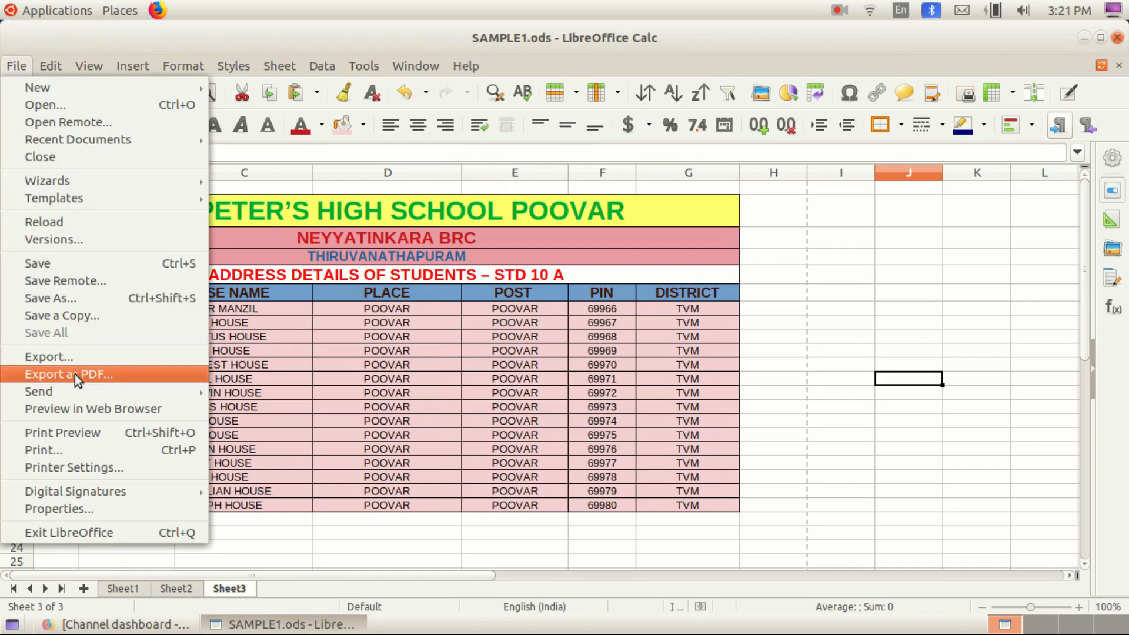
{"action": "left_click", "coordinate": [75, 374]}
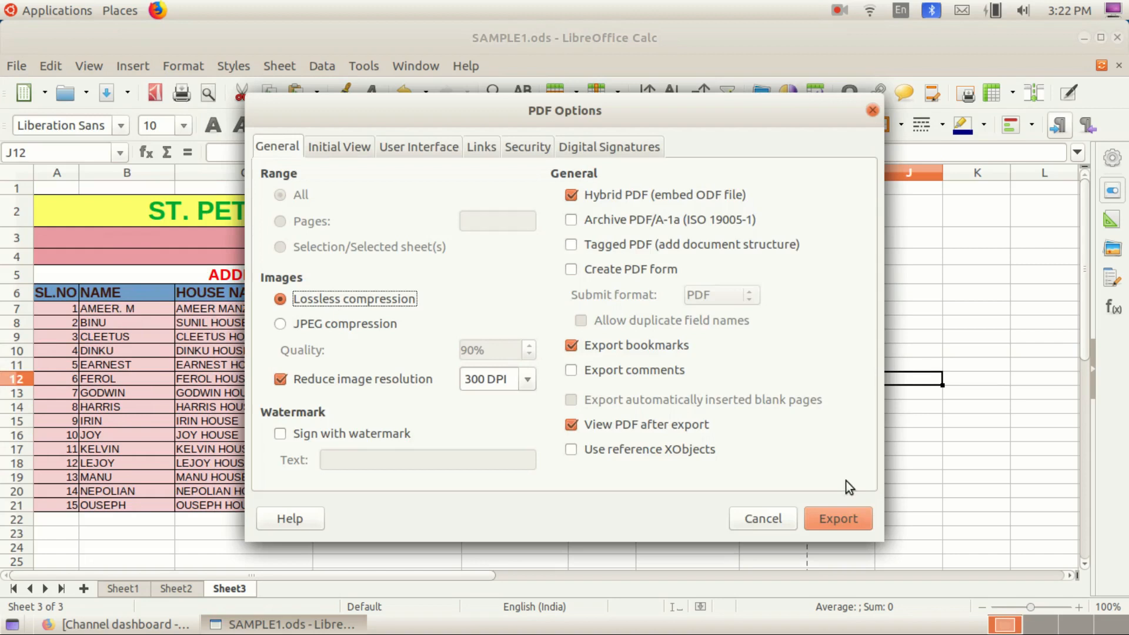
{"action": "left_click", "coordinate": [837, 520]}
{"action": "left_click", "coordinate": [370, 77]}
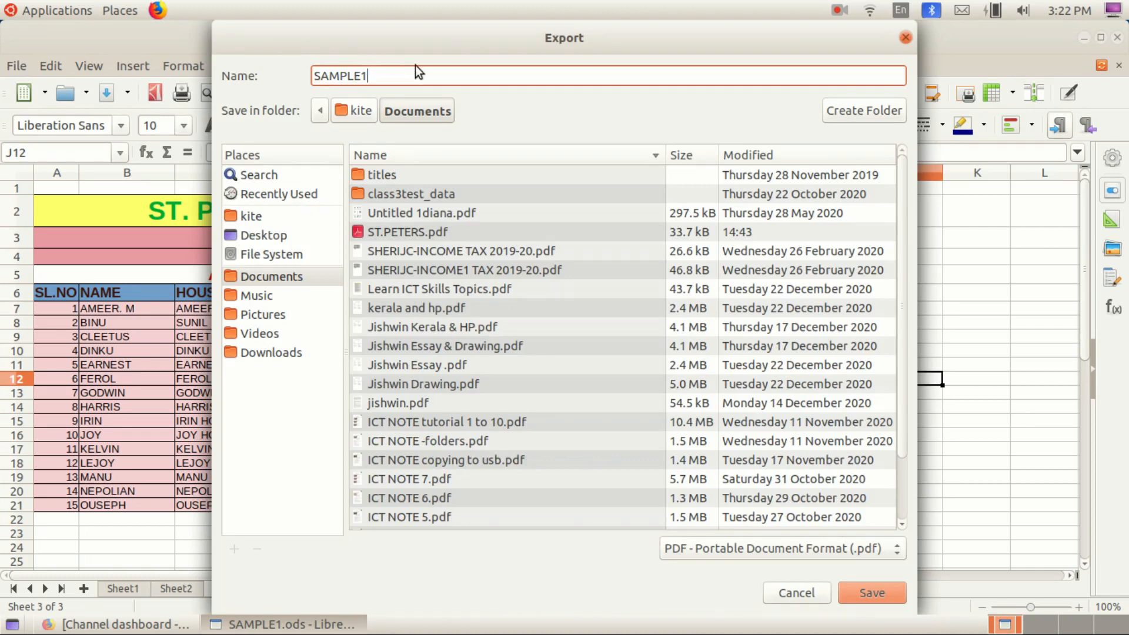
{"action": "key", "text": "BackSpace"}
{"action": "key", "text": "BackSpace"}
{"action": "key", "text": "BackSpace"}
{"action": "key", "text": "BackSpace"}
{"action": "key", "text": "BackSpace"}
{"action": "key", "text": "BackSpace"}
{"action": "key", "text": "BackSpace"}
{"action": "type", "text": "address details std 10"}
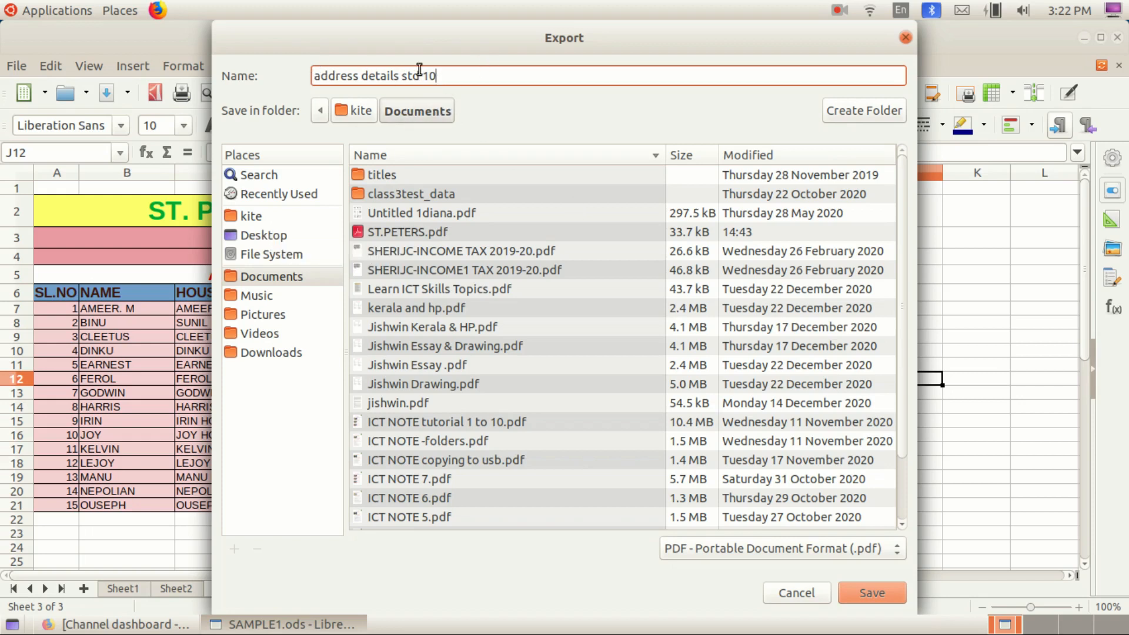
{"action": "left_click", "coordinate": [859, 592]}
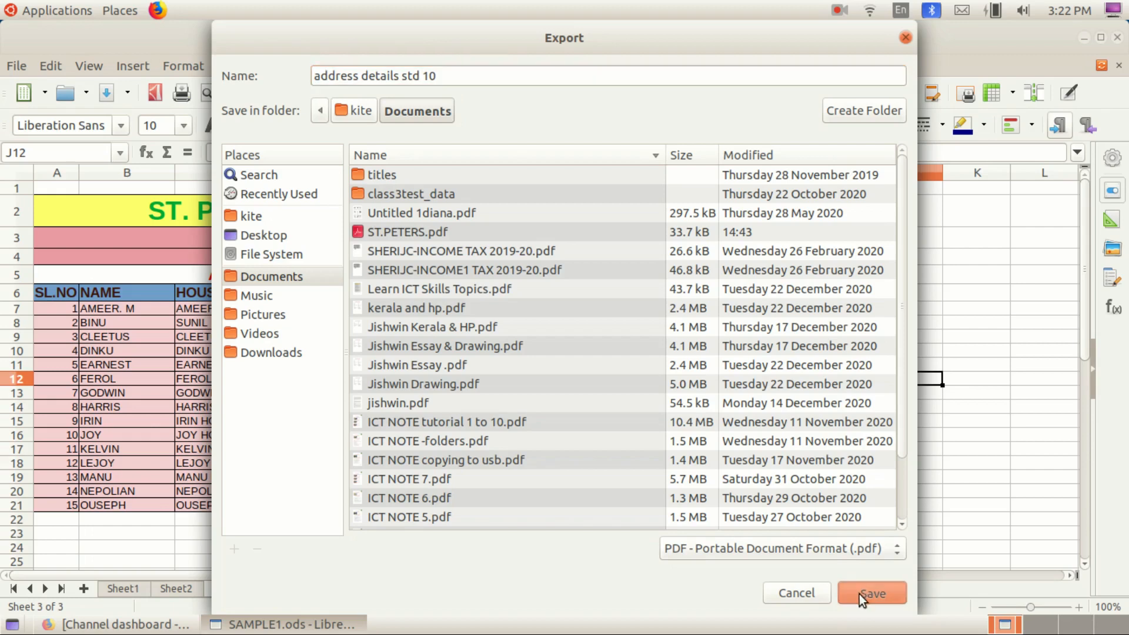
Switch to the file manager's Documents folder, view the exported "address details std 10.pdf", and close the PDF.
{"action": "left_click", "coordinate": [1084, 37]}
{"action": "left_click", "coordinate": [120, 10]}
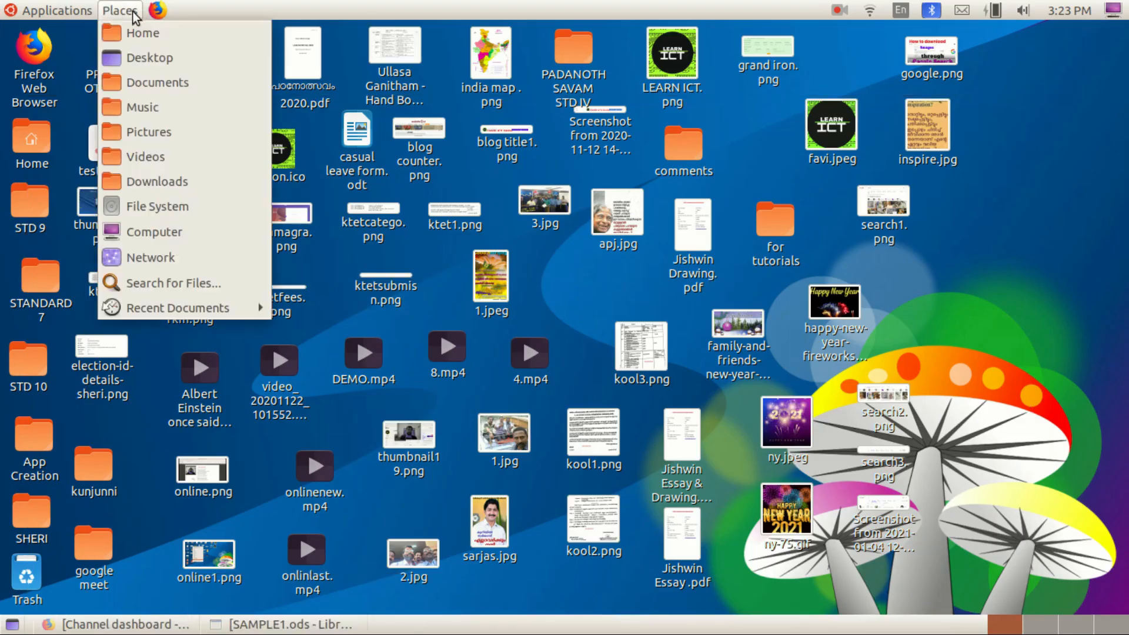
{"action": "left_click", "coordinate": [156, 83]}
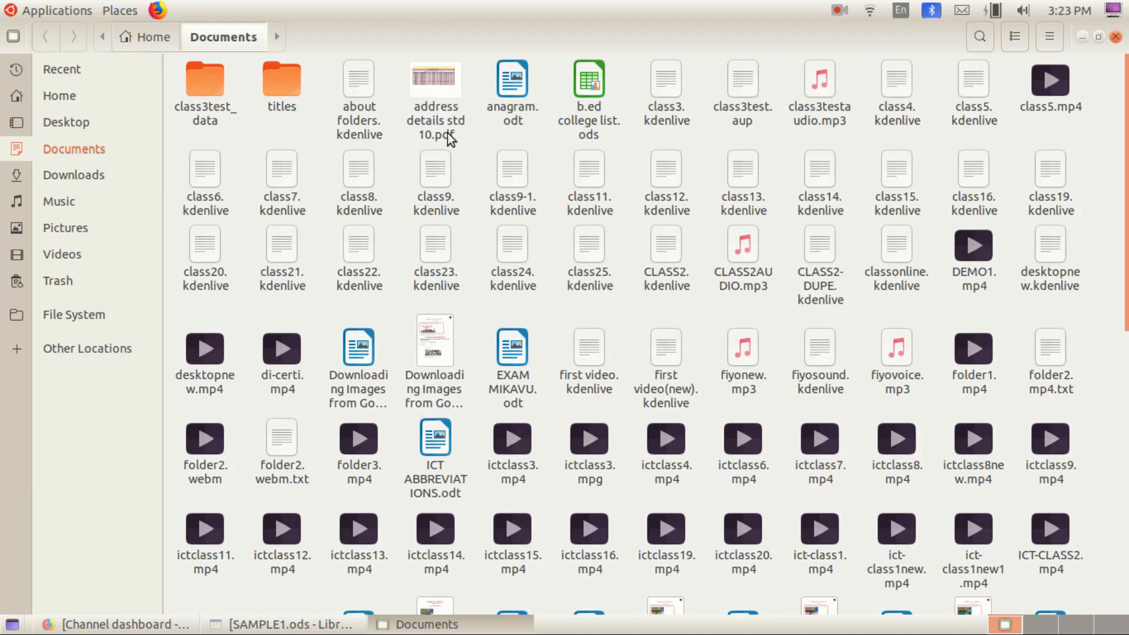
{"action": "left_click", "coordinate": [460, 96]}
{"action": "left_click", "coordinate": [502, 107]}
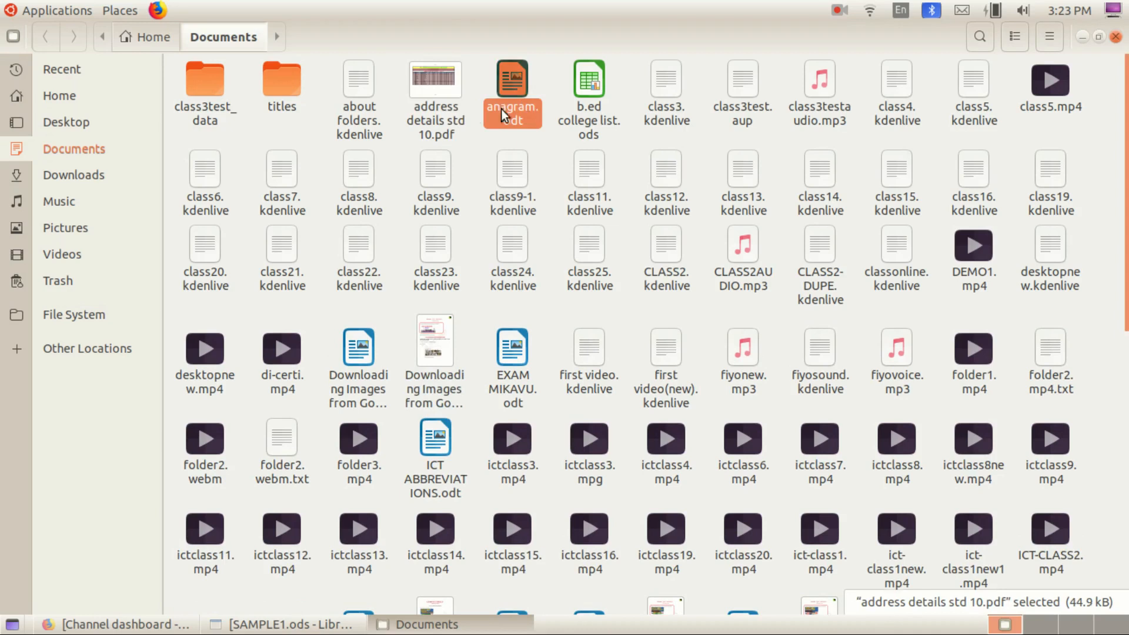
{"action": "double_click", "coordinate": [435, 129]}
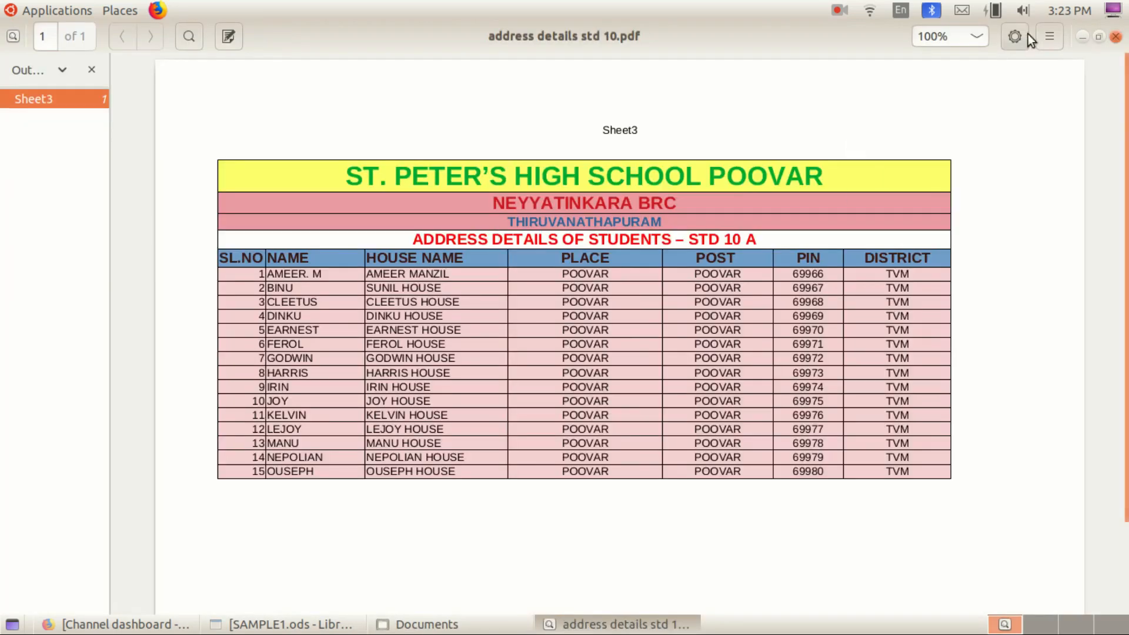
{"action": "left_click", "coordinate": [1115, 37]}
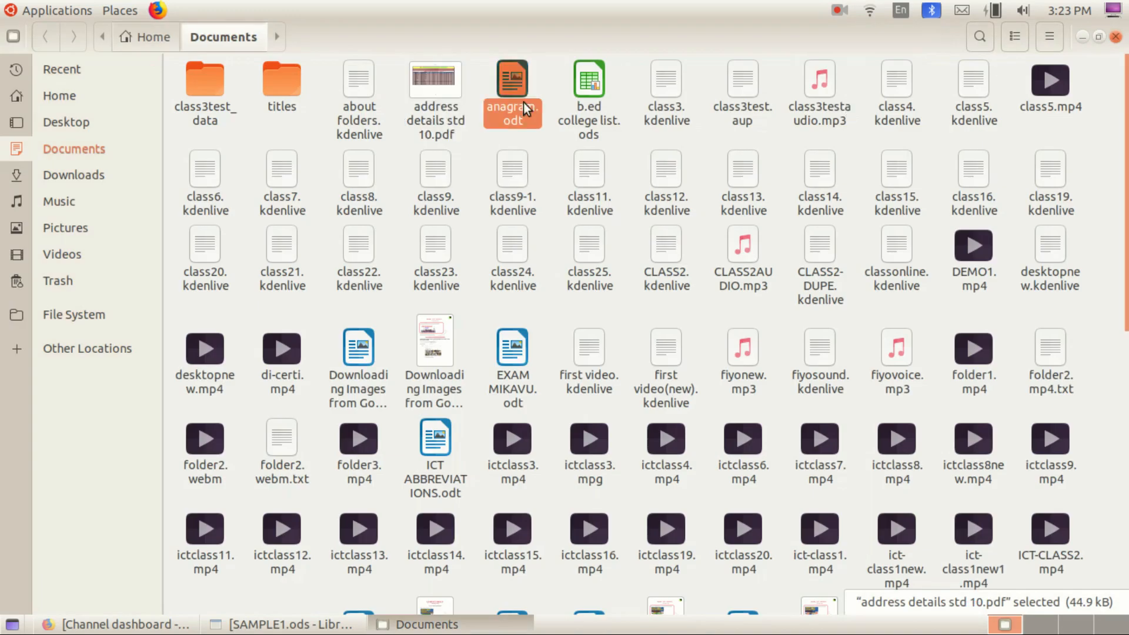
Select the exported PDF in Documents and switch back to the SAMPLE1.ods spreadsheet in LibreOffice Calc.
{"action": "left_click", "coordinate": [437, 113]}
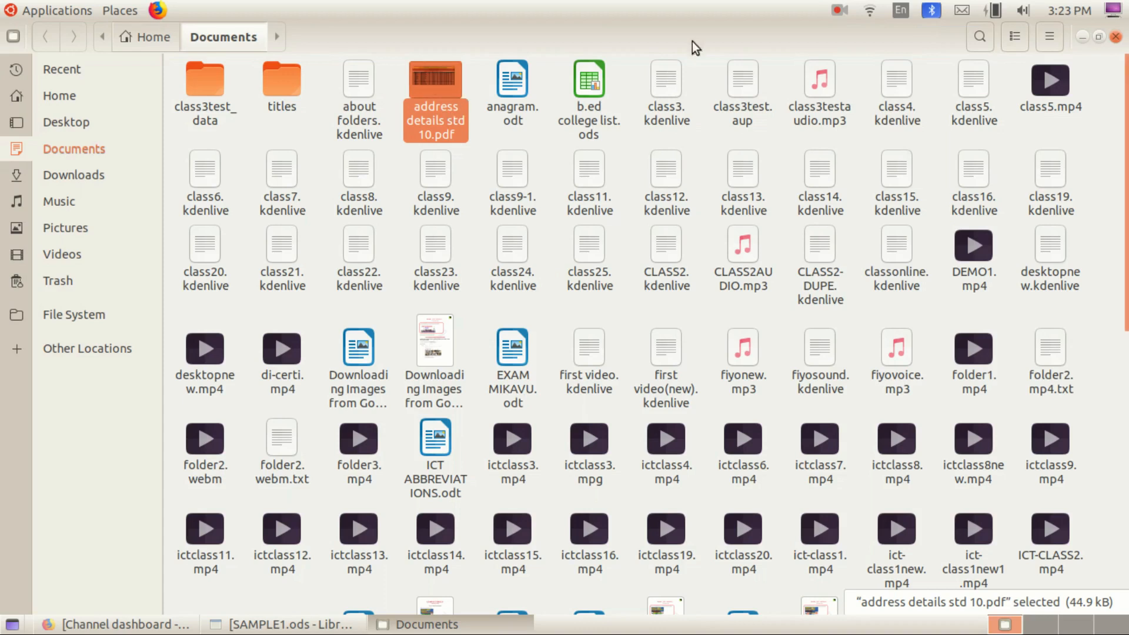
{"action": "left_click", "coordinate": [303, 624]}
{"action": "left_click", "coordinate": [423, 365]}
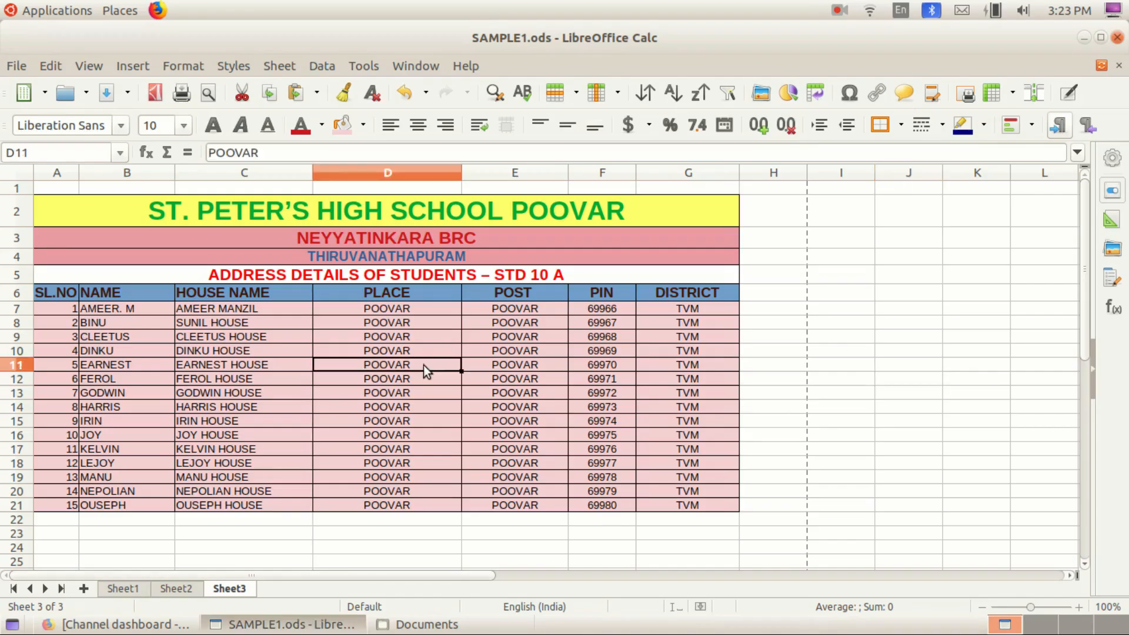